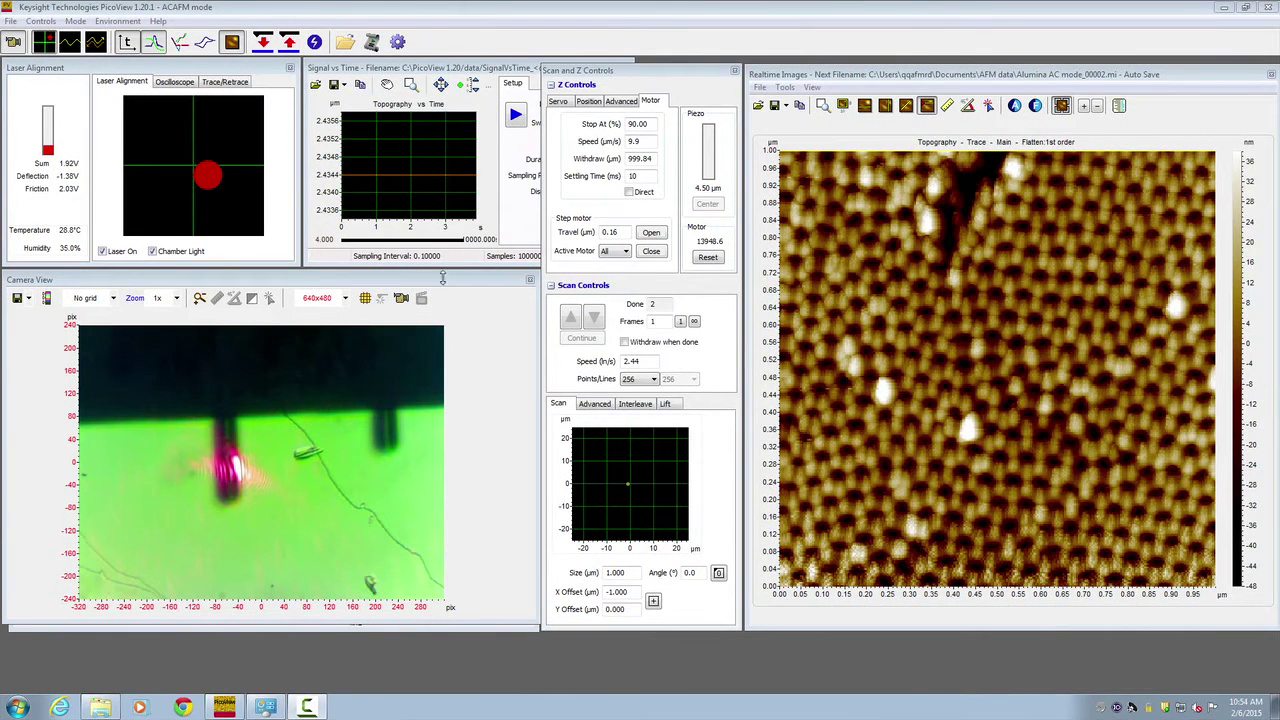
Open the AC Tune cantilever tuning plots from the toolbar
{"action": "left_click", "coordinate": [155, 43]}
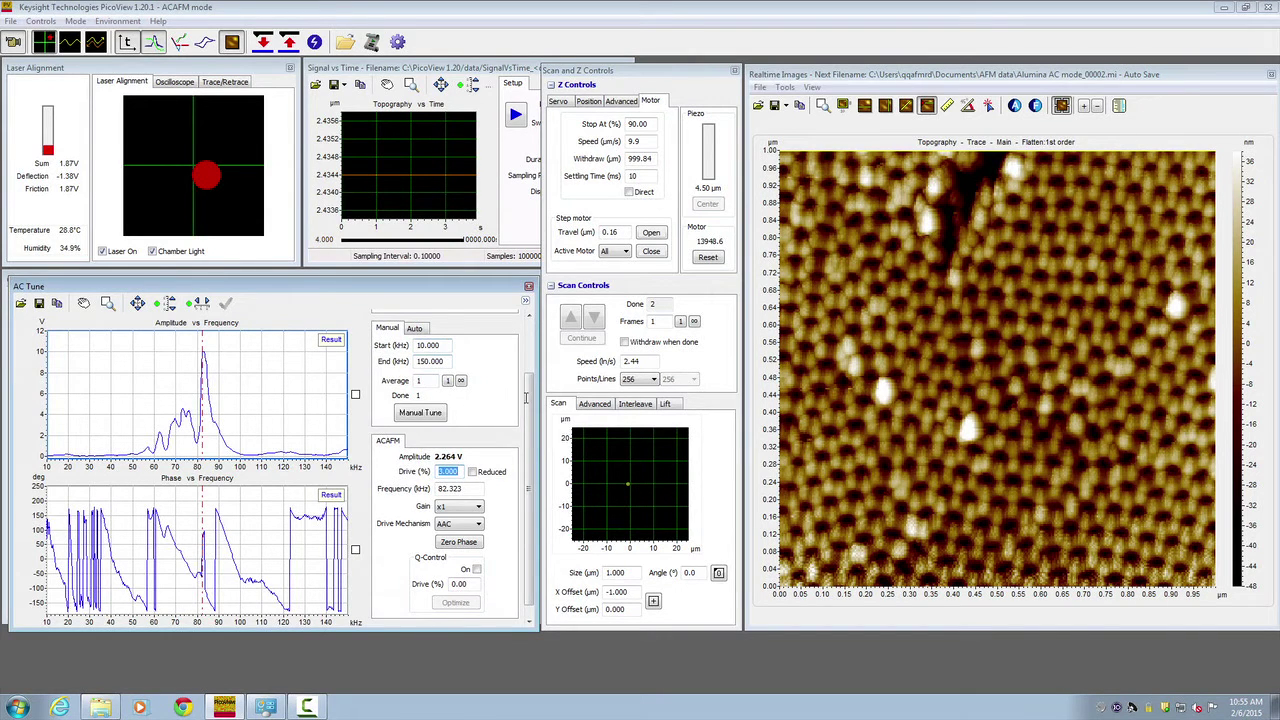
Check the 10–150 kHz sweep range, then set drive to 5% and input gain to x2
{"action": "scroll", "coordinate": [525, 397], "scroll_direction": "up", "scroll_amount": 2}
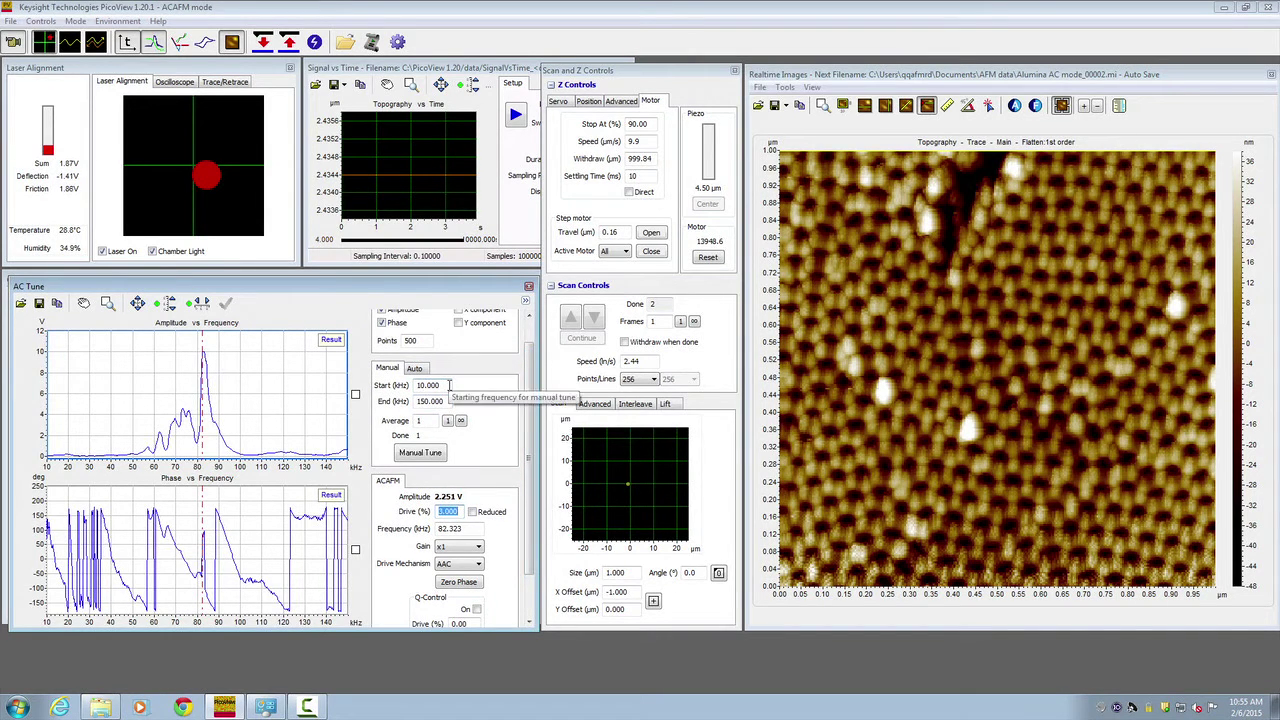
{"action": "double_click", "coordinate": [447, 385]}
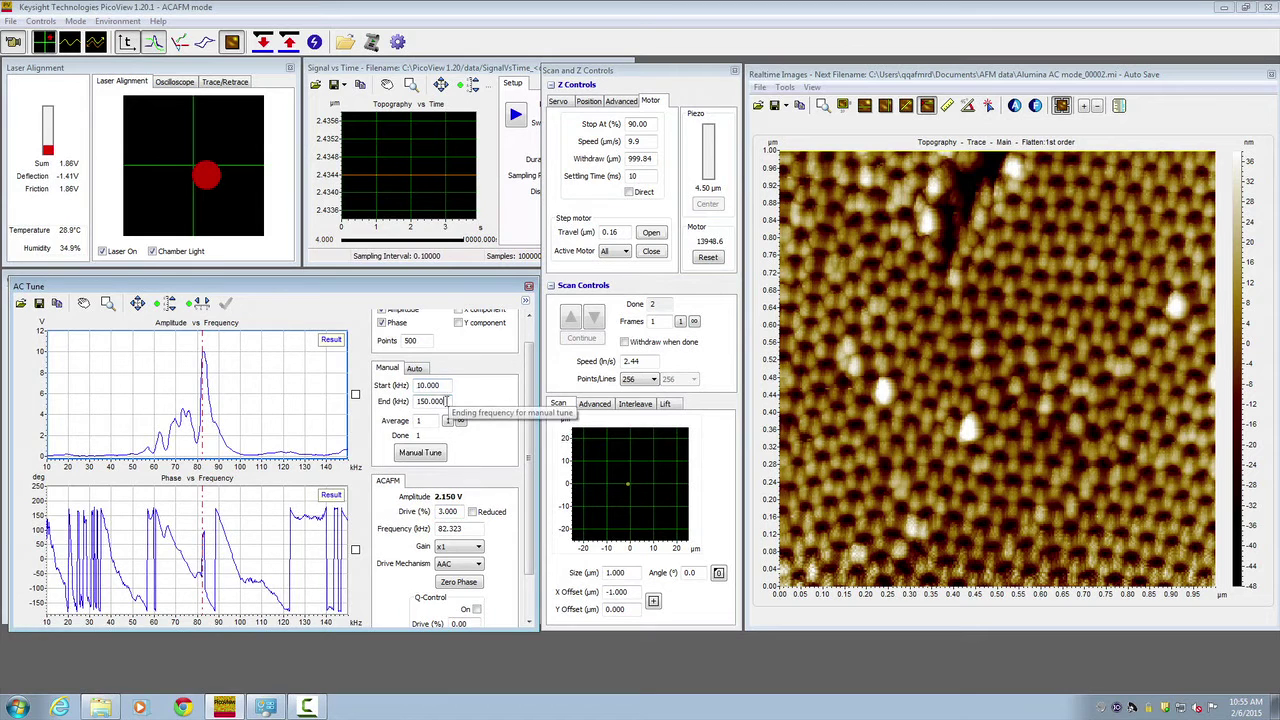
{"action": "double_click", "coordinate": [449, 400]}
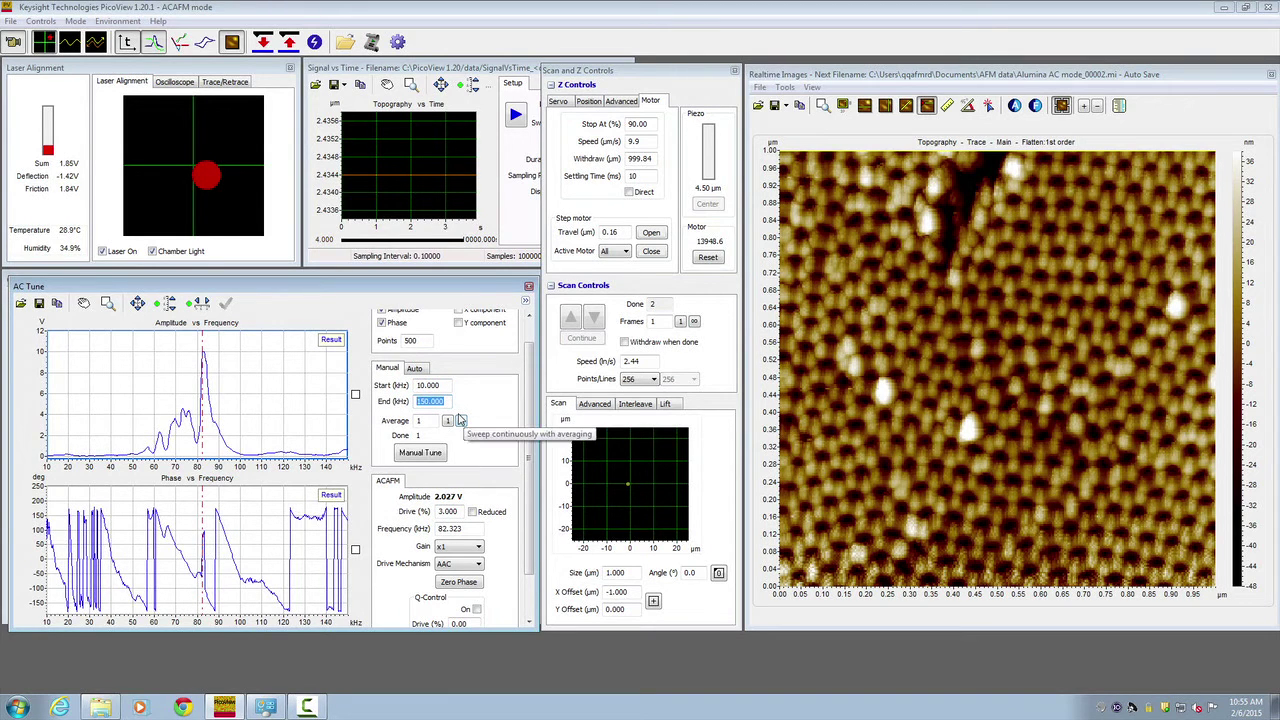
{"action": "double_click", "coordinate": [459, 512]}
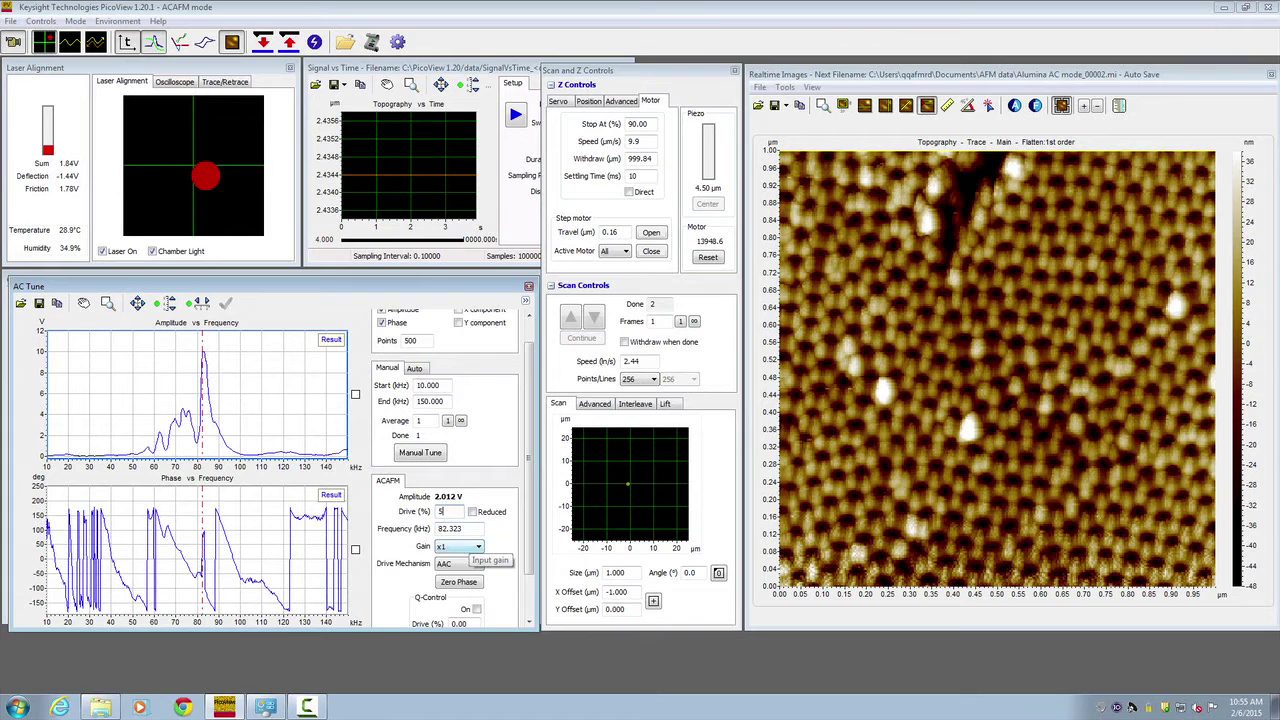
{"action": "left_click", "coordinate": [470, 546]}
{"action": "left_click", "coordinate": [458, 540]}
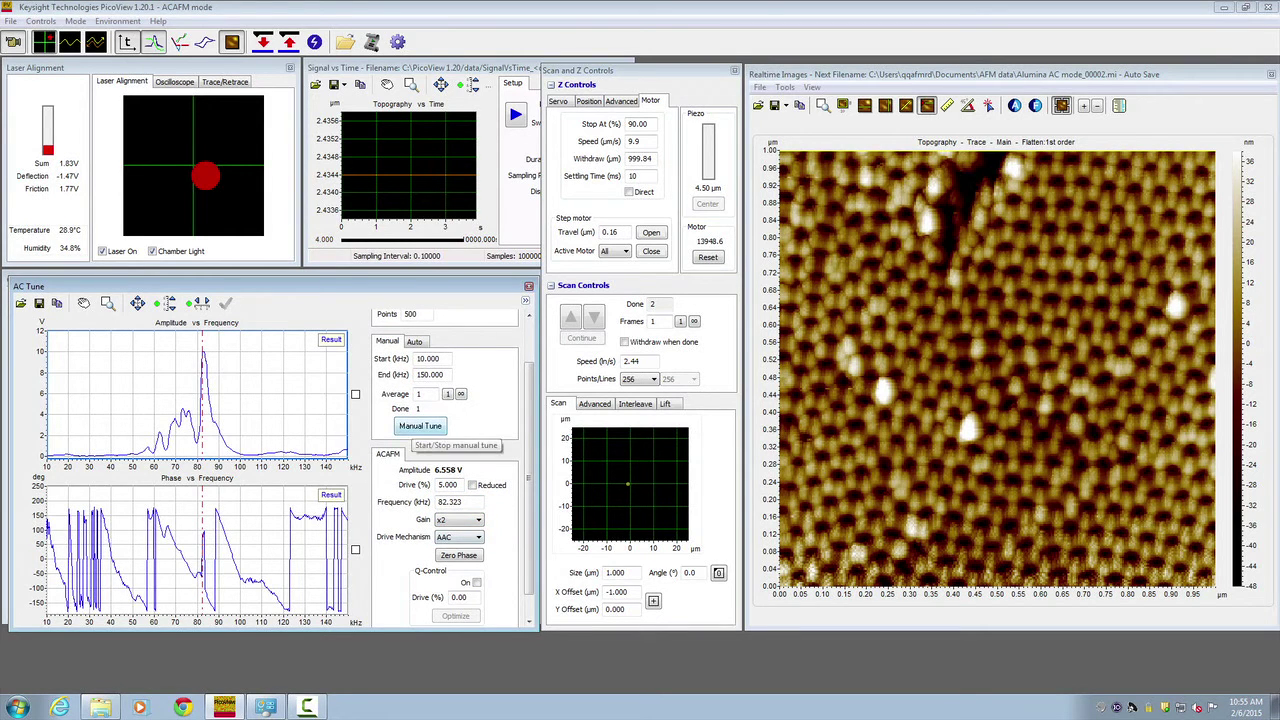
Run a manual tune sweep so the drive frequency lands at 77.987 kHz
{"action": "left_click", "coordinate": [420, 426]}
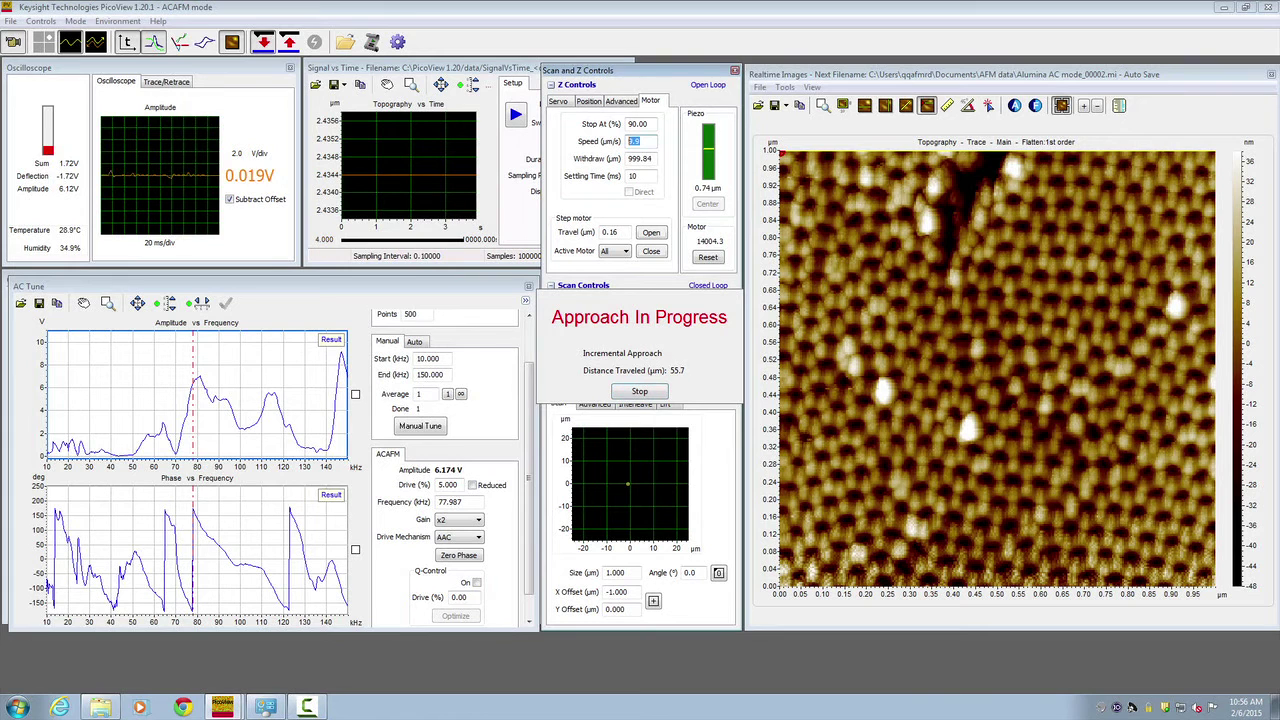
Scroll up in the PicoView window toward the Z controls
{"action": "scroll", "coordinate": [640, 141], "scroll_direction": "up", "scroll_amount": 2}
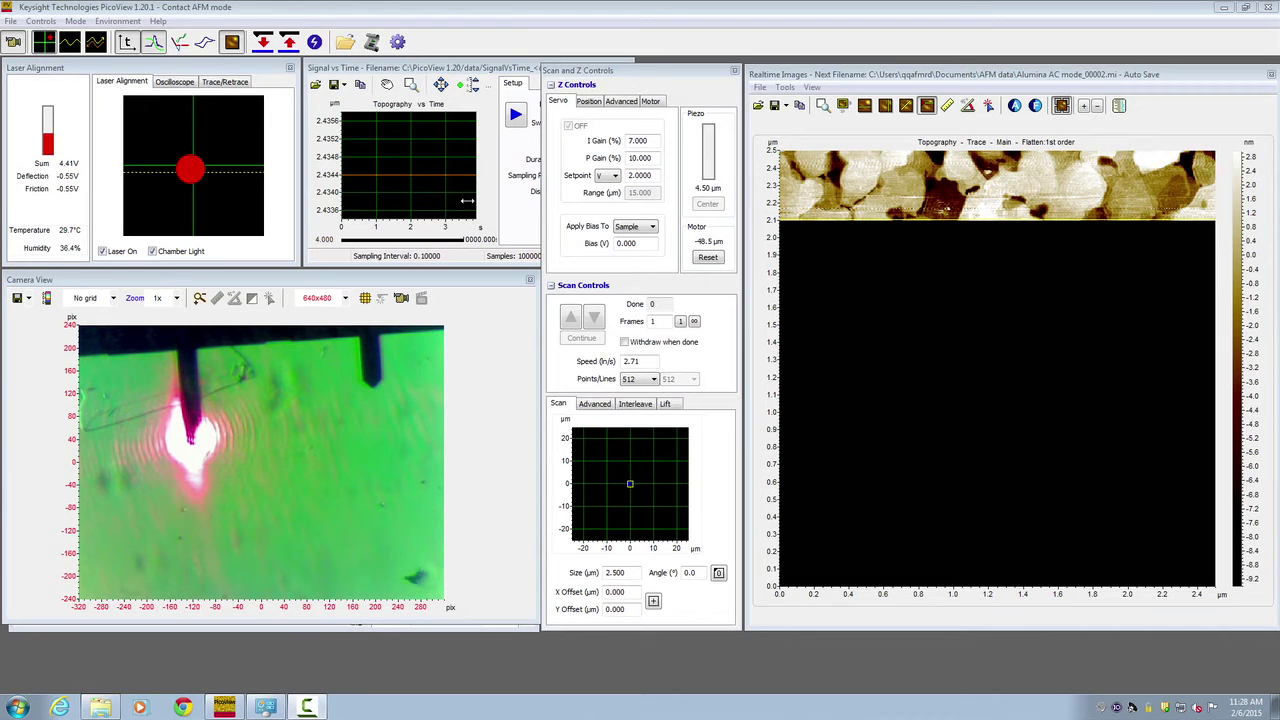
In Scan and Z Controls, set the servo setpoint to 2.5 V and integral gain to 5
{"action": "left_click", "coordinate": [676, 72]}
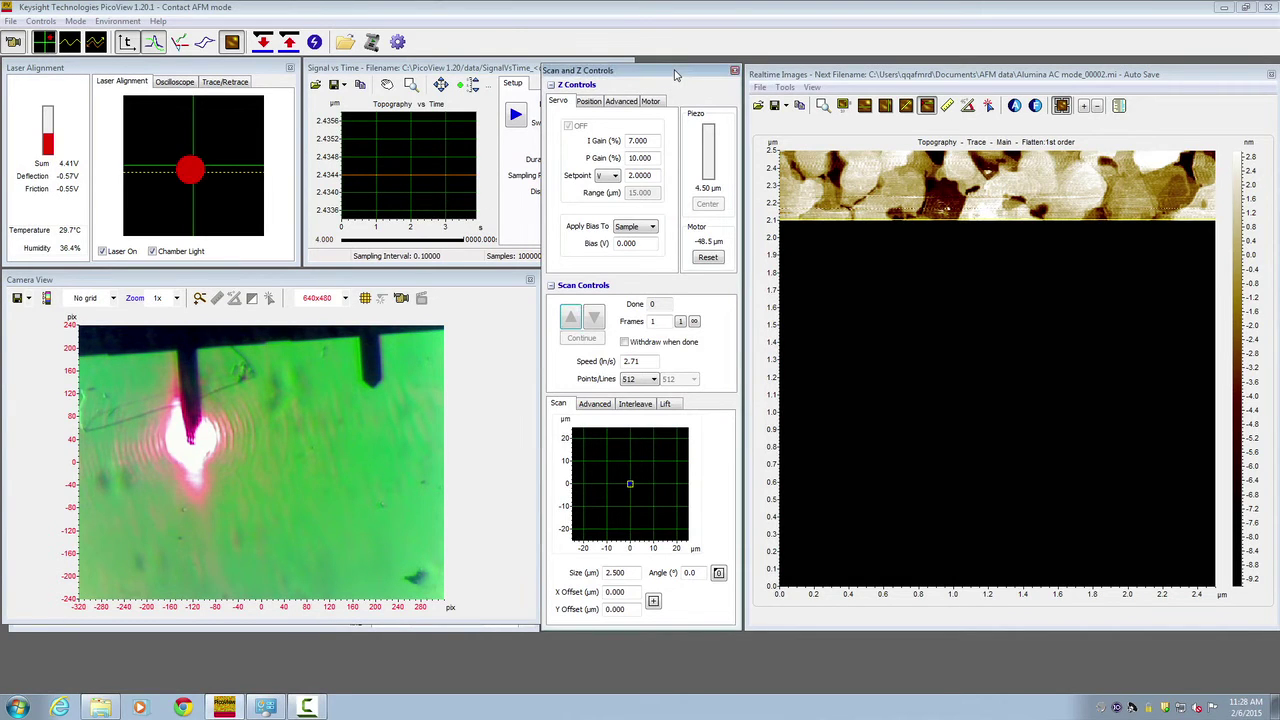
{"action": "left_click_drag", "start_coordinate": [676, 74], "coordinate": [675, 71]}
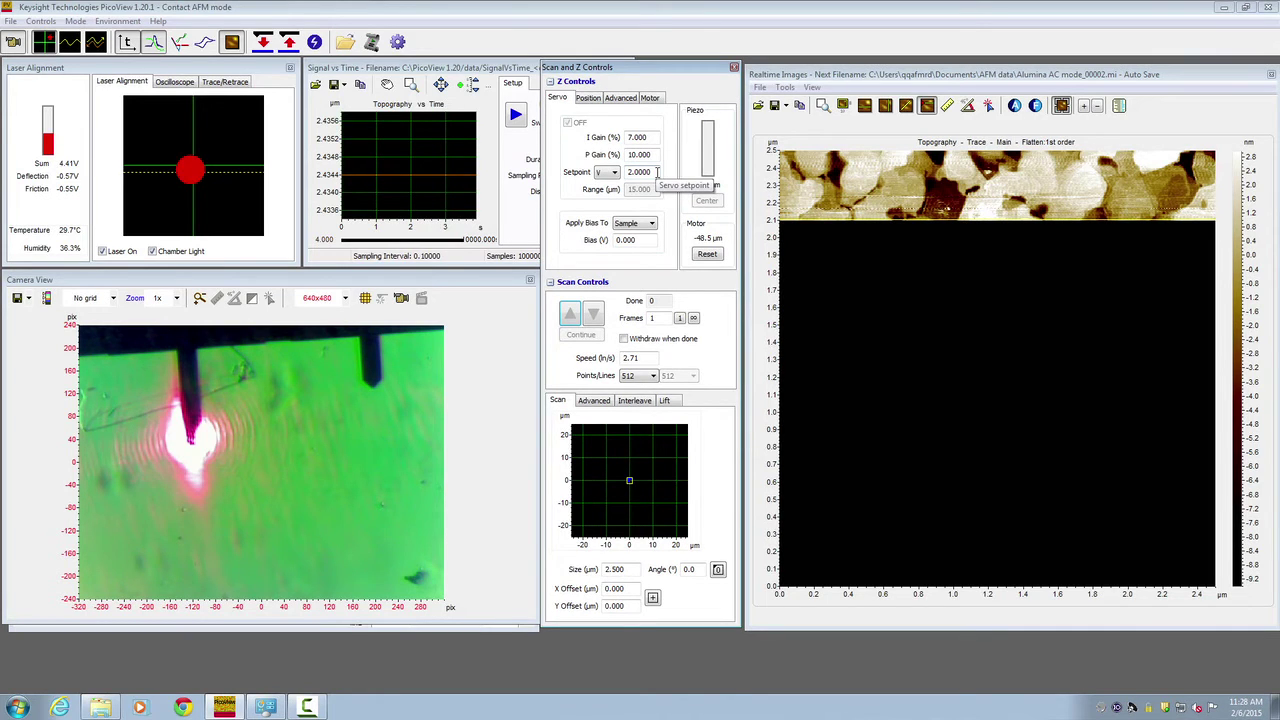
{"action": "double_click", "coordinate": [657, 172]}
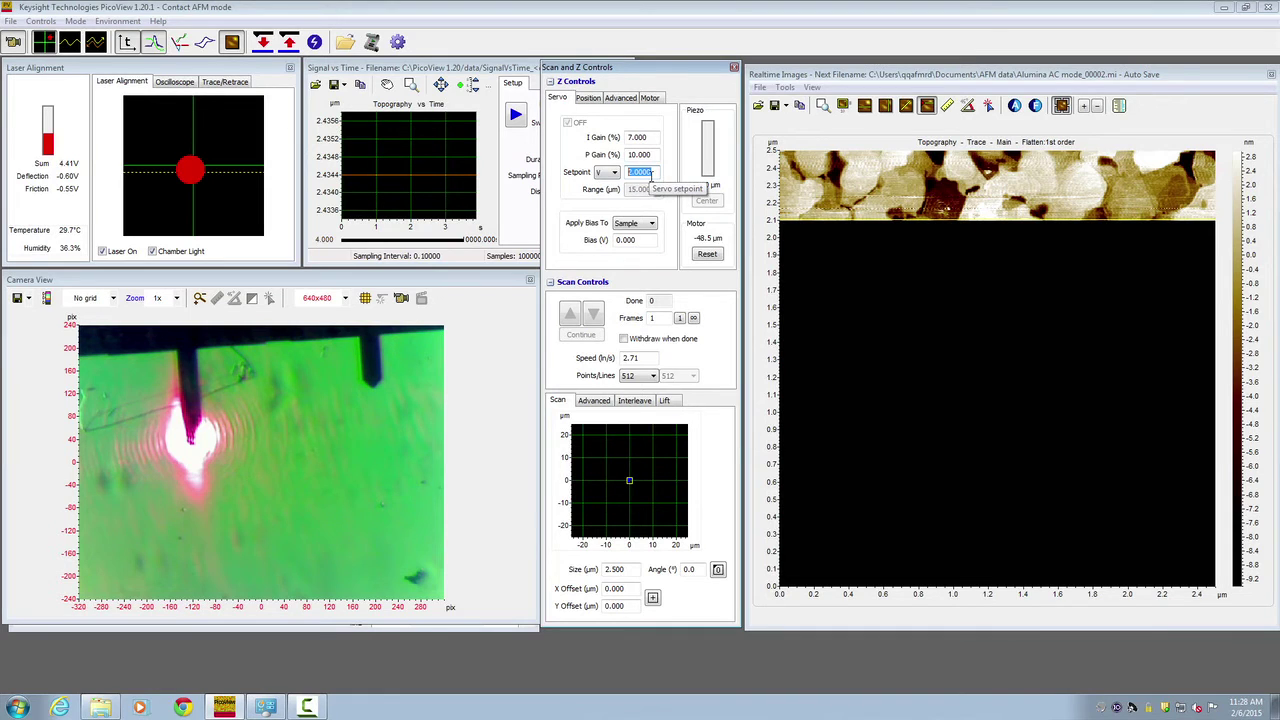
{"action": "type", "text": "2.5"}
{"action": "key", "text": "Return"}
{"action": "key", "text": "shift+Tab"}
{"action": "key", "text": "shift+Tab"}
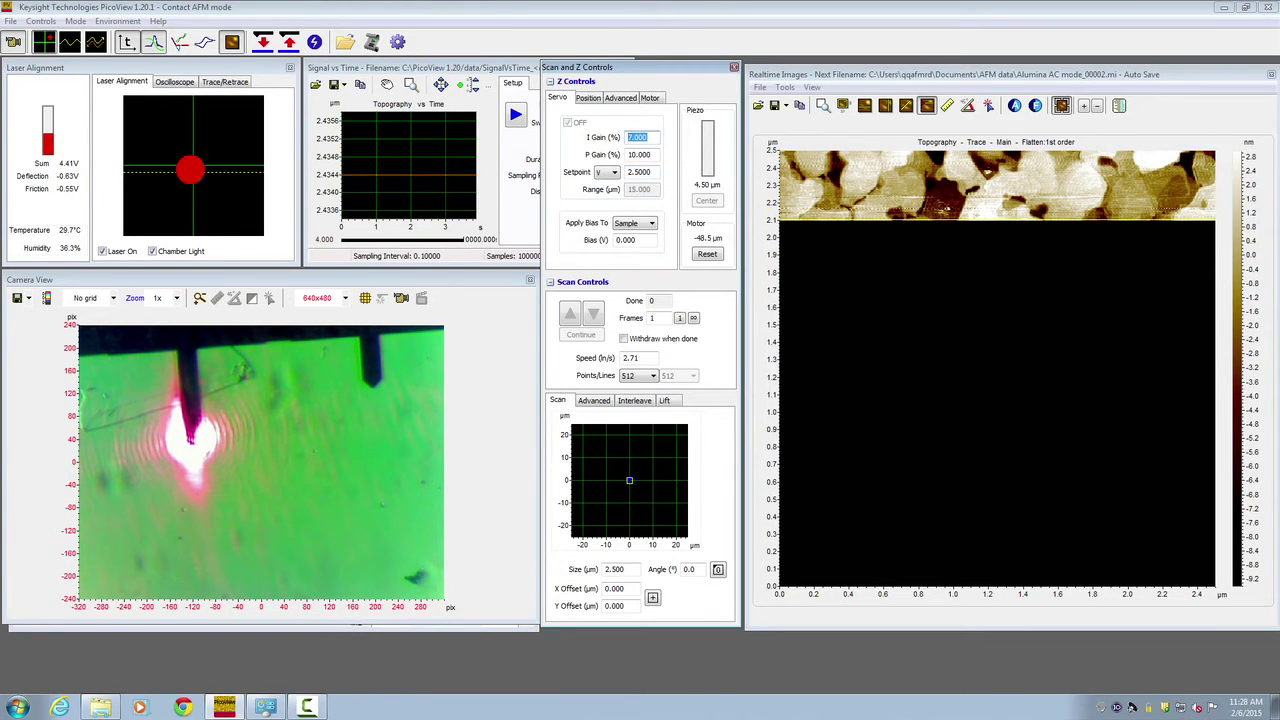
{"action": "type", "text": "5"}
{"action": "key", "text": "Tab"}
{"action": "left_click", "coordinate": [650, 97]}
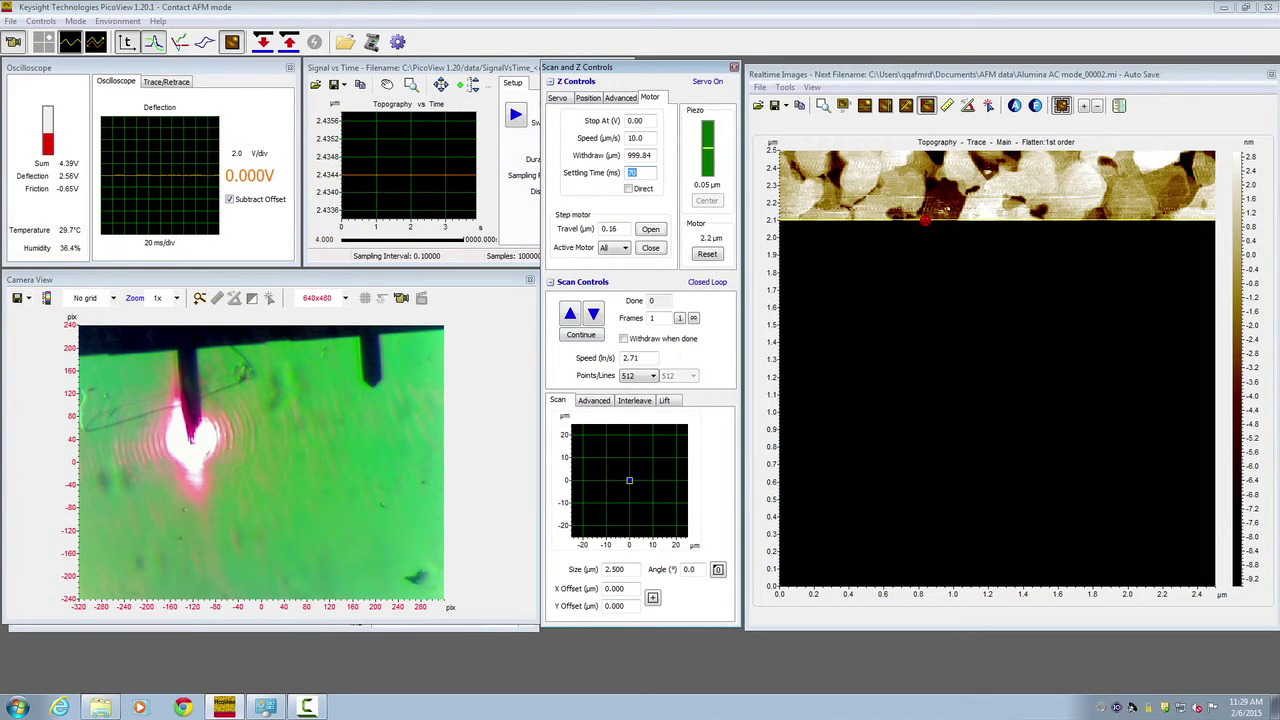
Step the servo integral gain up through 7.2, 8.8 and 10
{"action": "left_click", "coordinate": [557, 97]}
{"action": "double_click", "coordinate": [640, 137]}
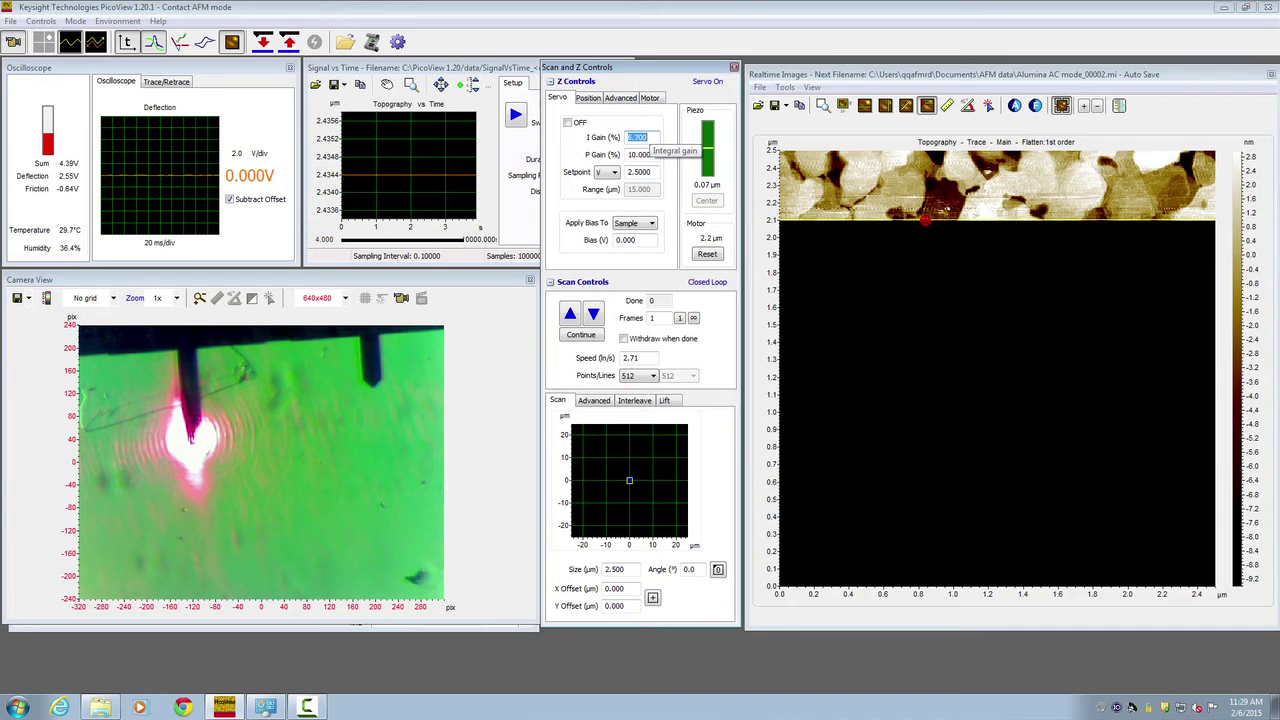
{"action": "type", "text": "7.2"}
{"action": "key", "text": "Return"}
{"action": "type", "text": "8.8"}
{"action": "key", "text": "Return"}
{"action": "type", "text": "10"}
{"action": "key", "text": "Return"}
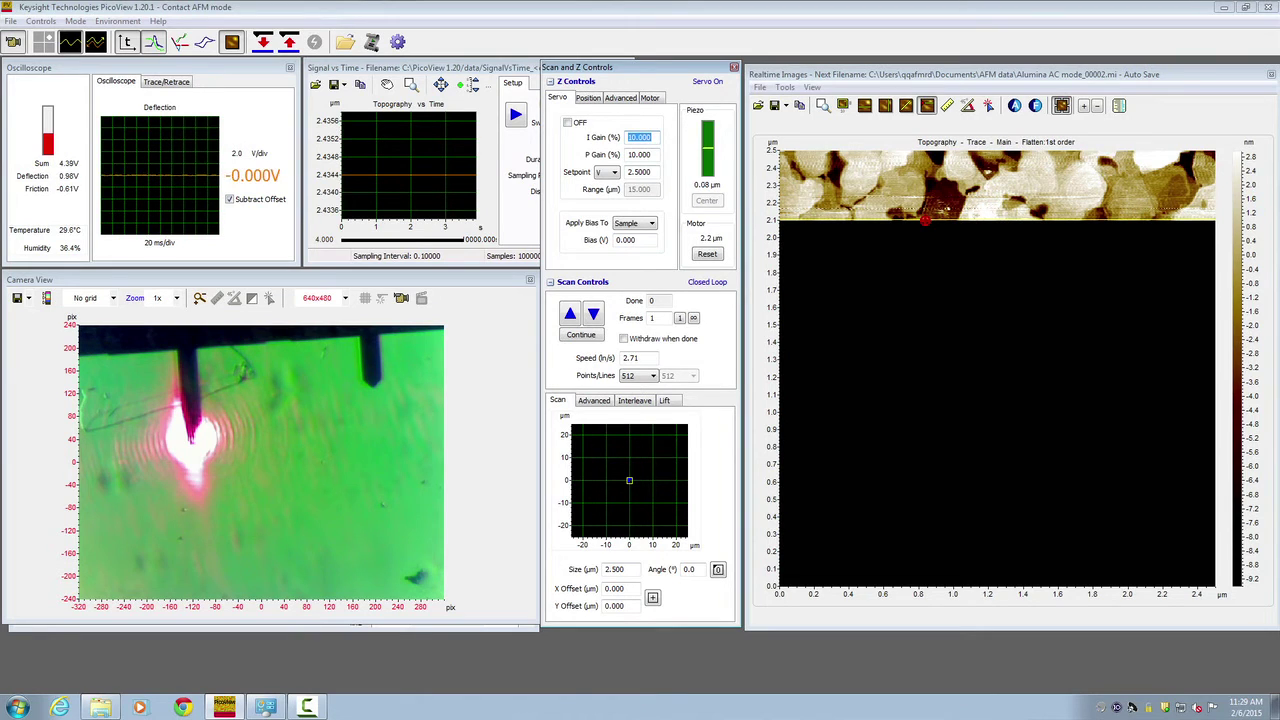
Set the scan speed value to 2.5
{"action": "left_click", "coordinate": [640, 358]}
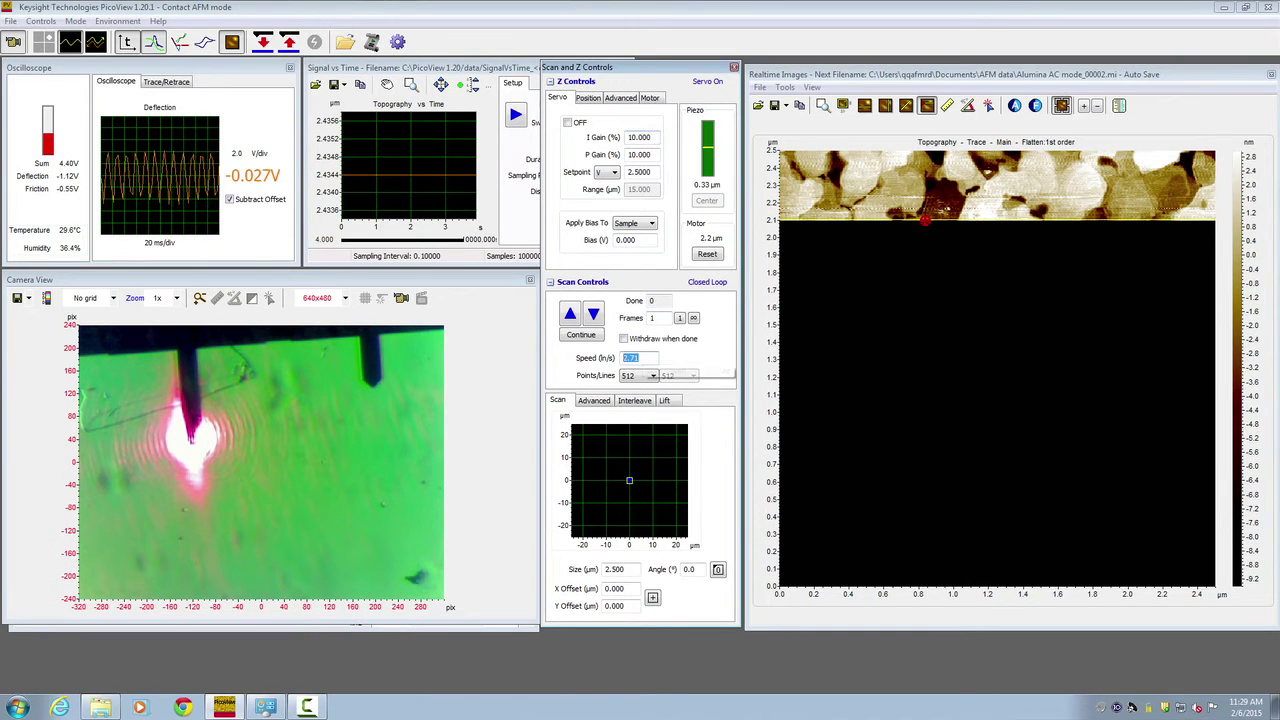
{"action": "type", "text": "2."}
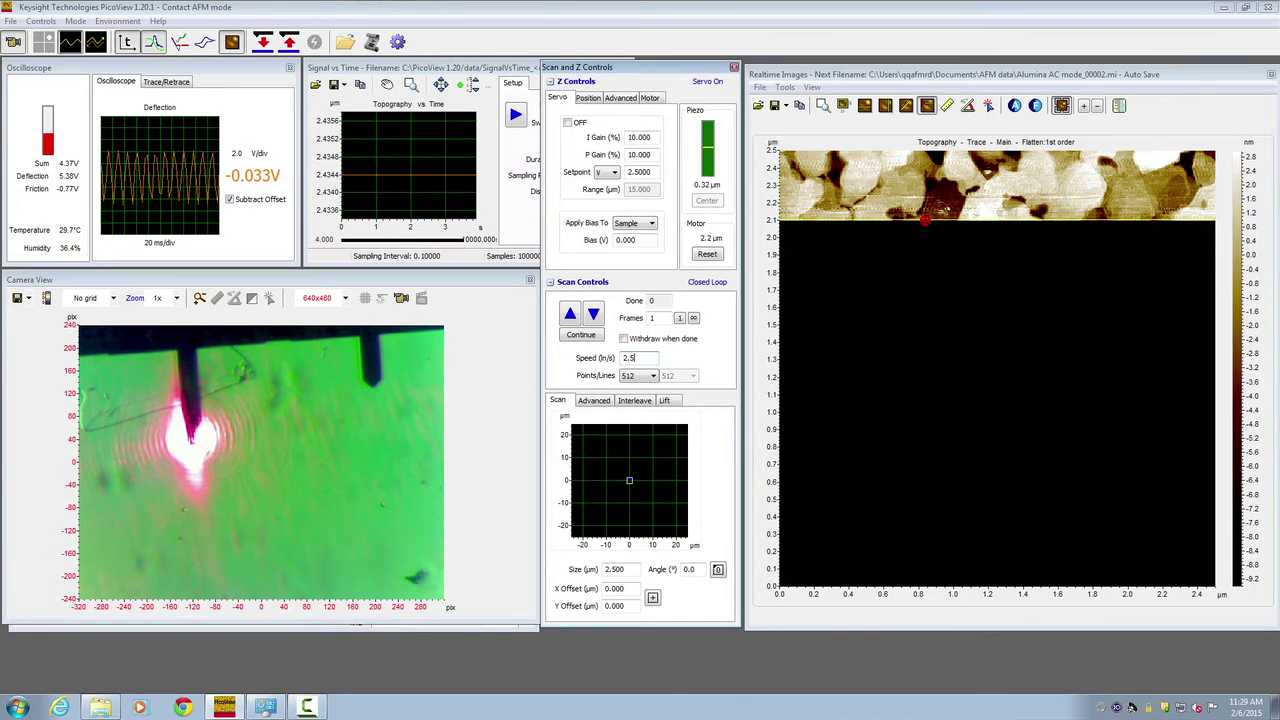
{"action": "type", "text": "5"}
{"action": "key", "text": "Tab"}
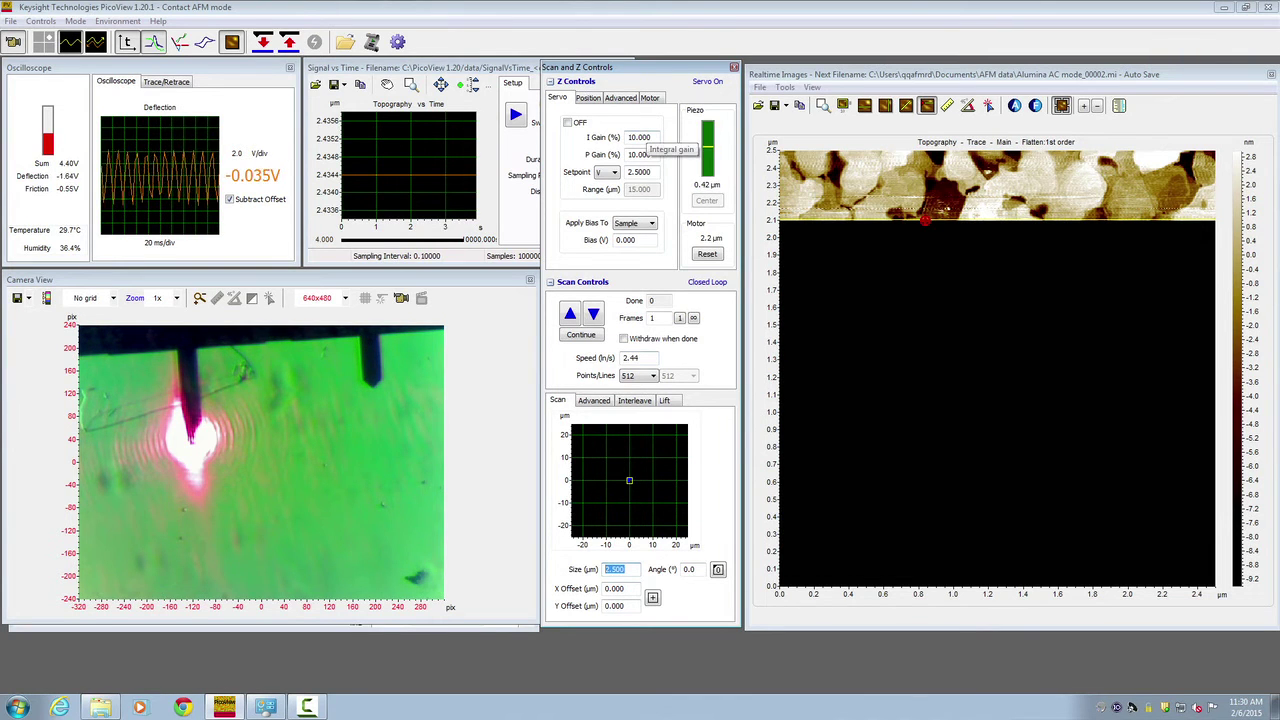
Drop integral gain to 0.7, then 0.6, and start a downward scan
{"action": "left_click", "coordinate": [639, 137]}
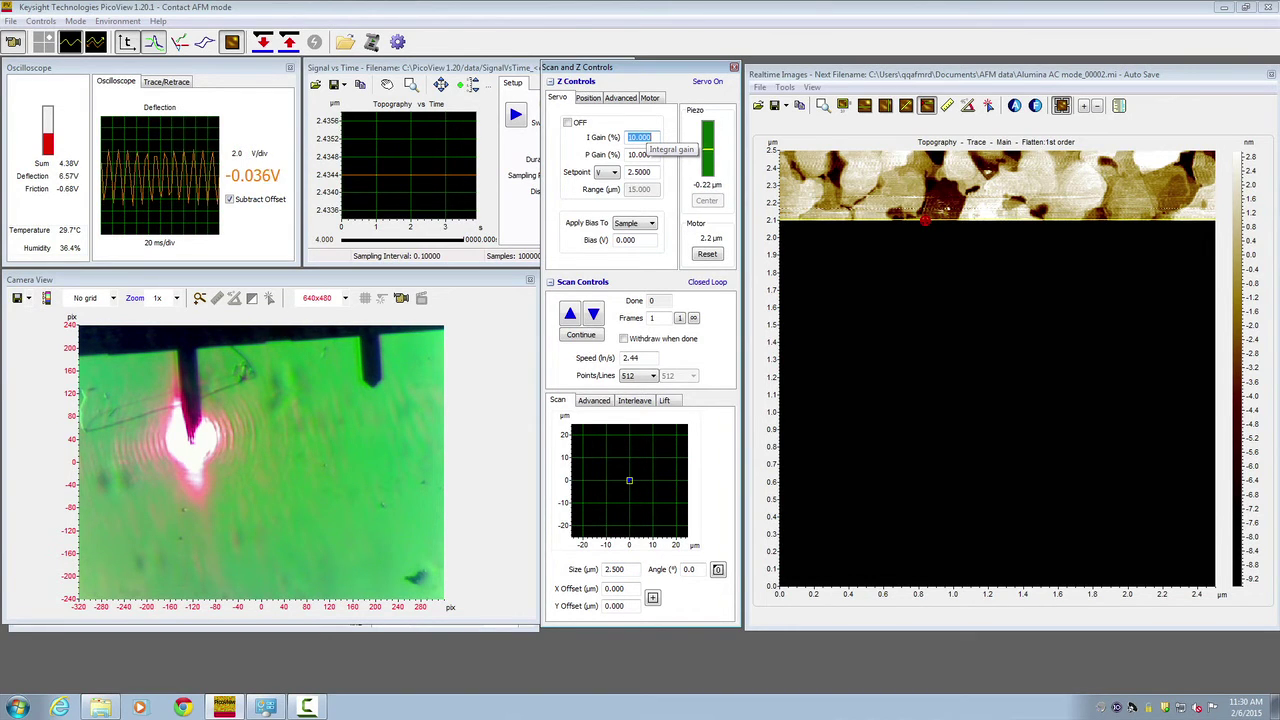
{"action": "type", "text": "0.7"}
{"action": "key", "text": "Return"}
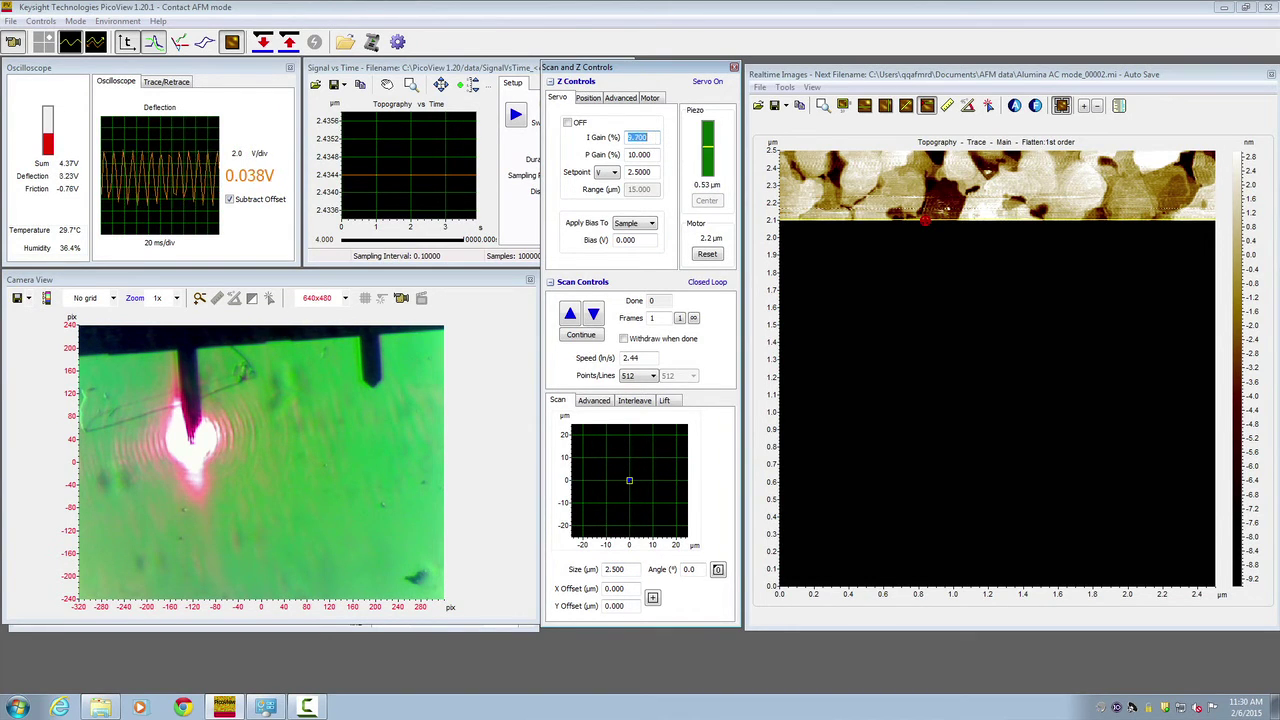
{"action": "key", "text": "BackSpace"}
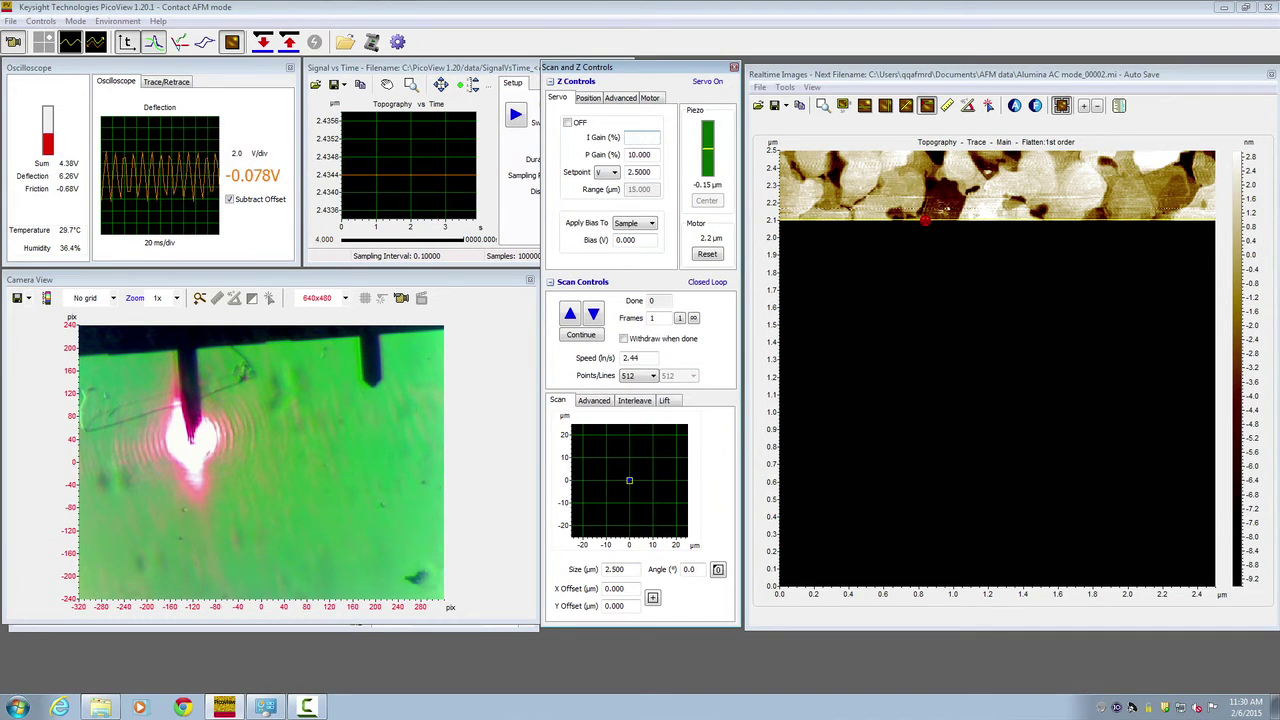
{"action": "type", "text": "0.6"}
{"action": "key", "text": "Return"}
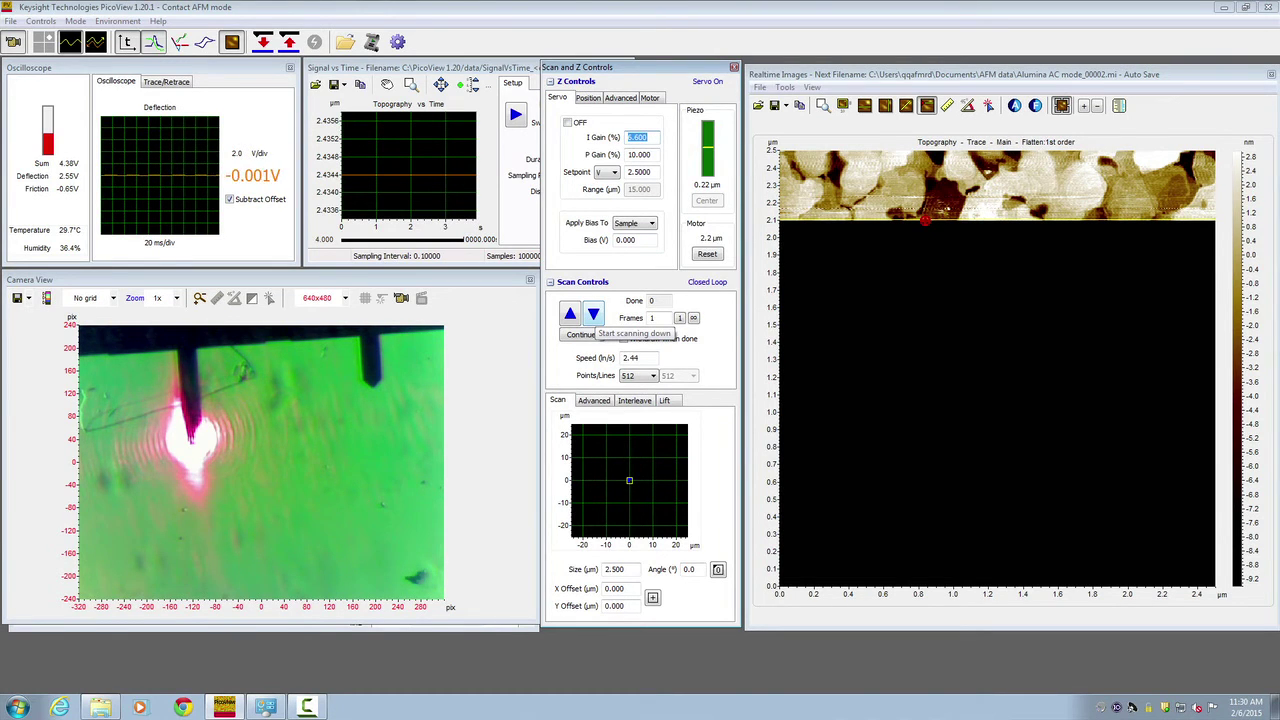
{"action": "left_click", "coordinate": [593, 314]}
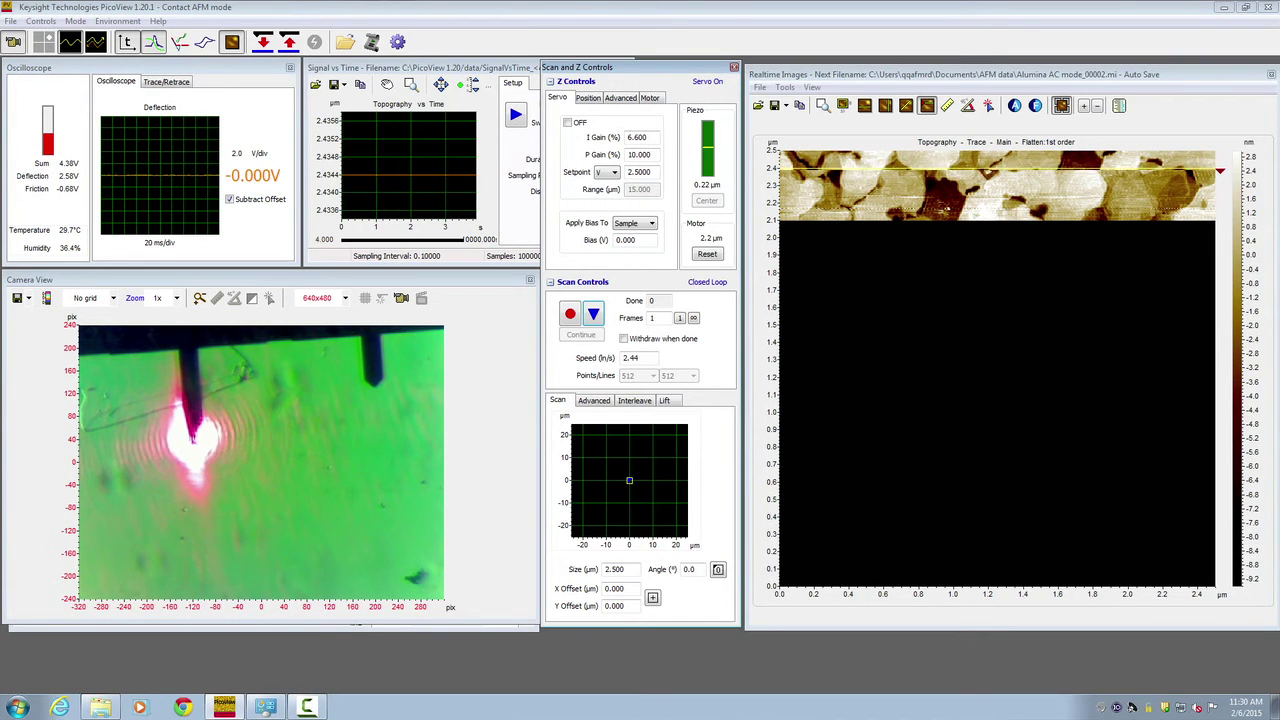
Choose Set Filename from the Realtime Images File menu
{"action": "left_click", "coordinate": [760, 87]}
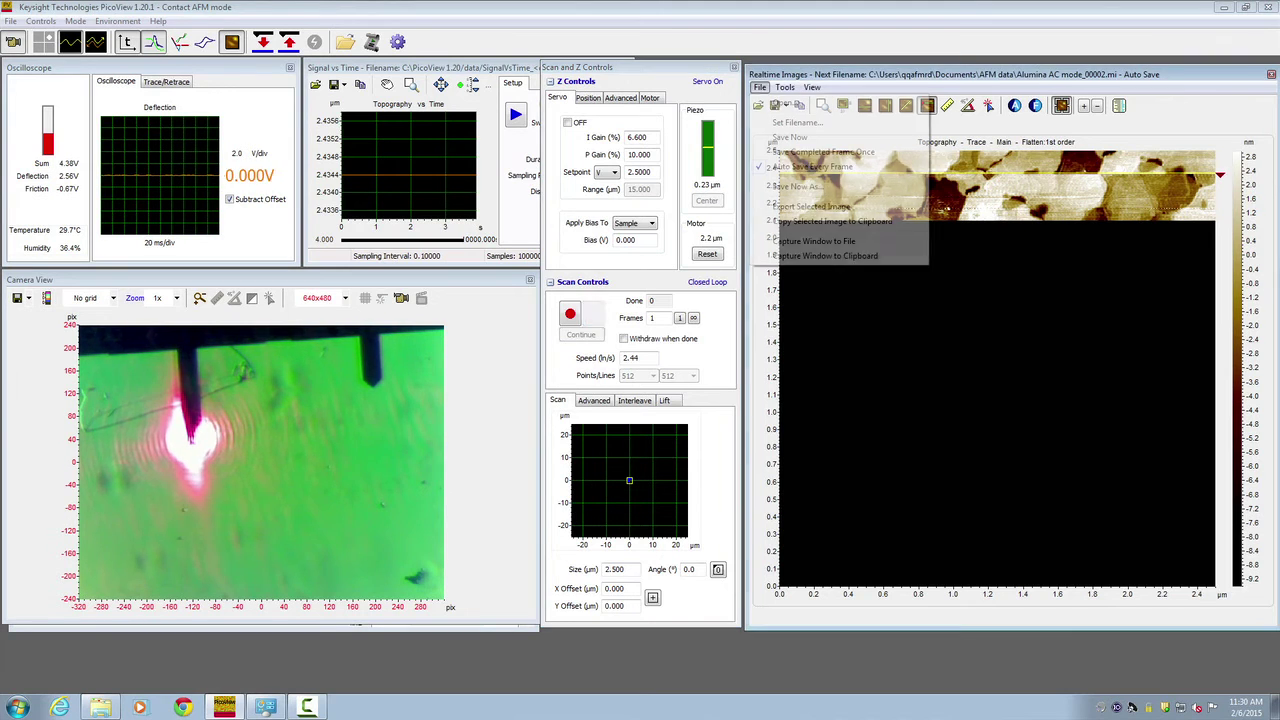
{"action": "left_click", "coordinate": [797, 122]}
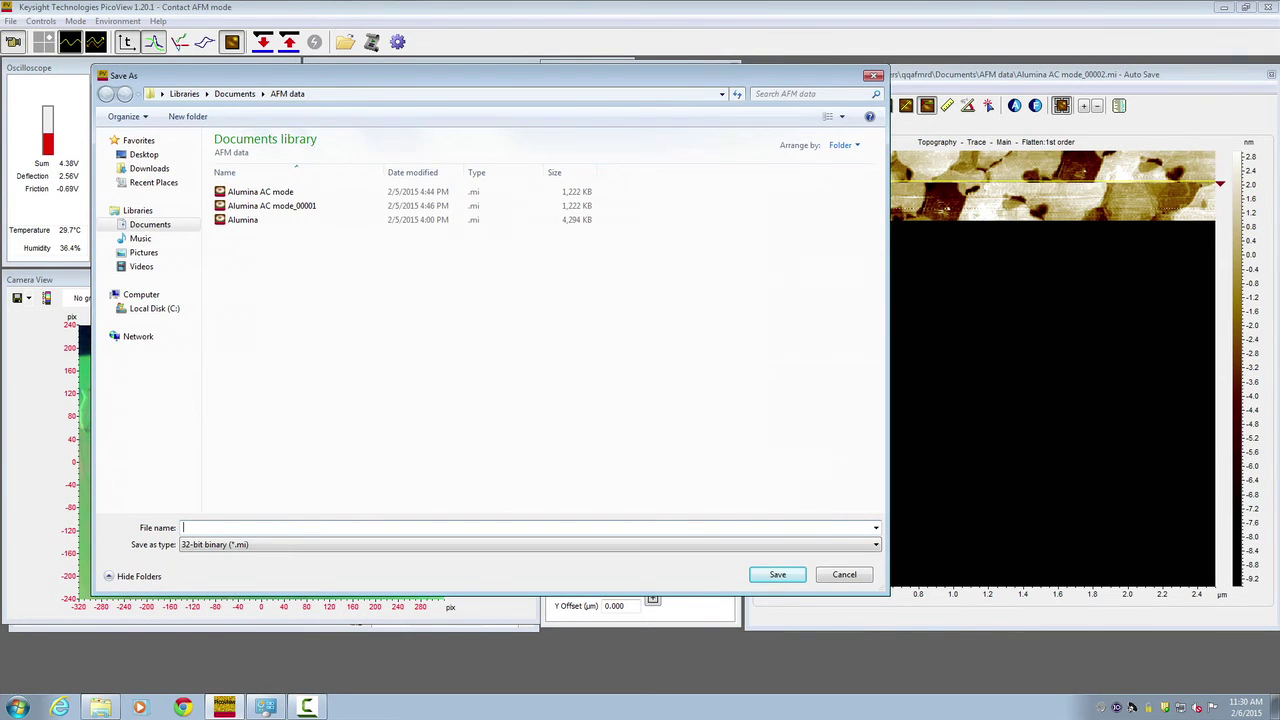
Save scans under the file name 'Gold 111 film on mica'
{"action": "type", "text": "Gol"}
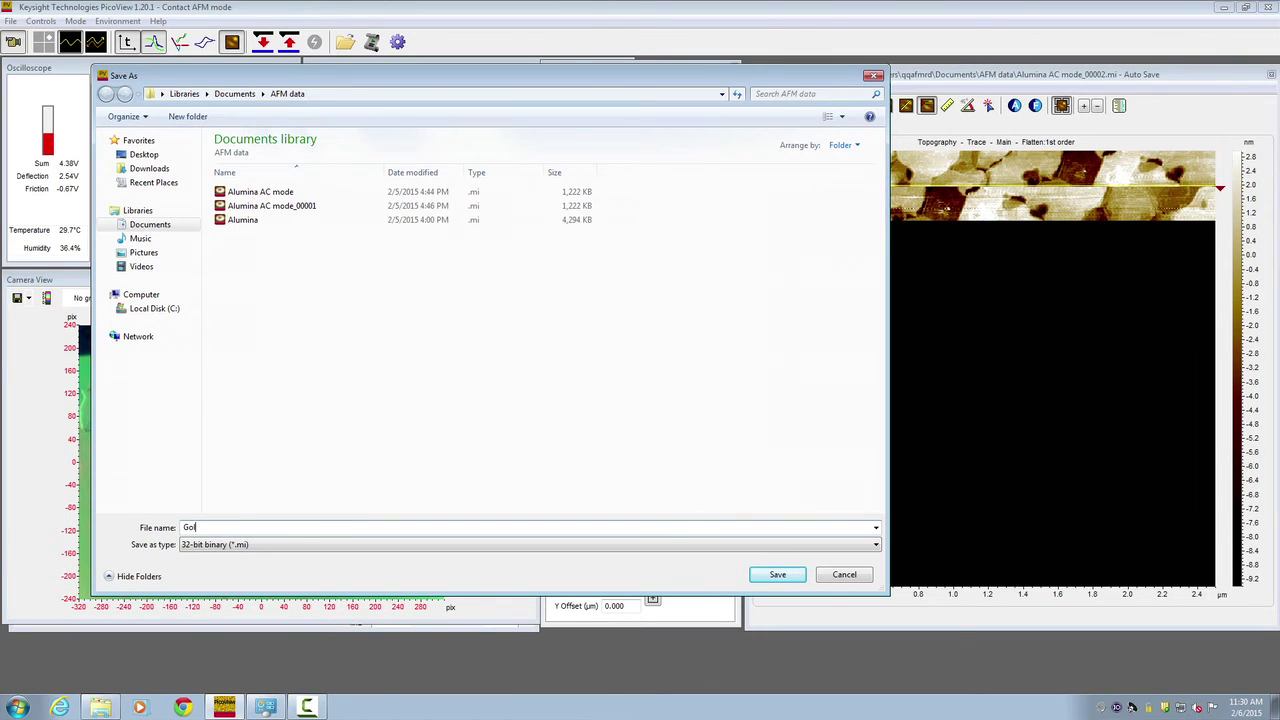
{"action": "type", "text": "d 111"}
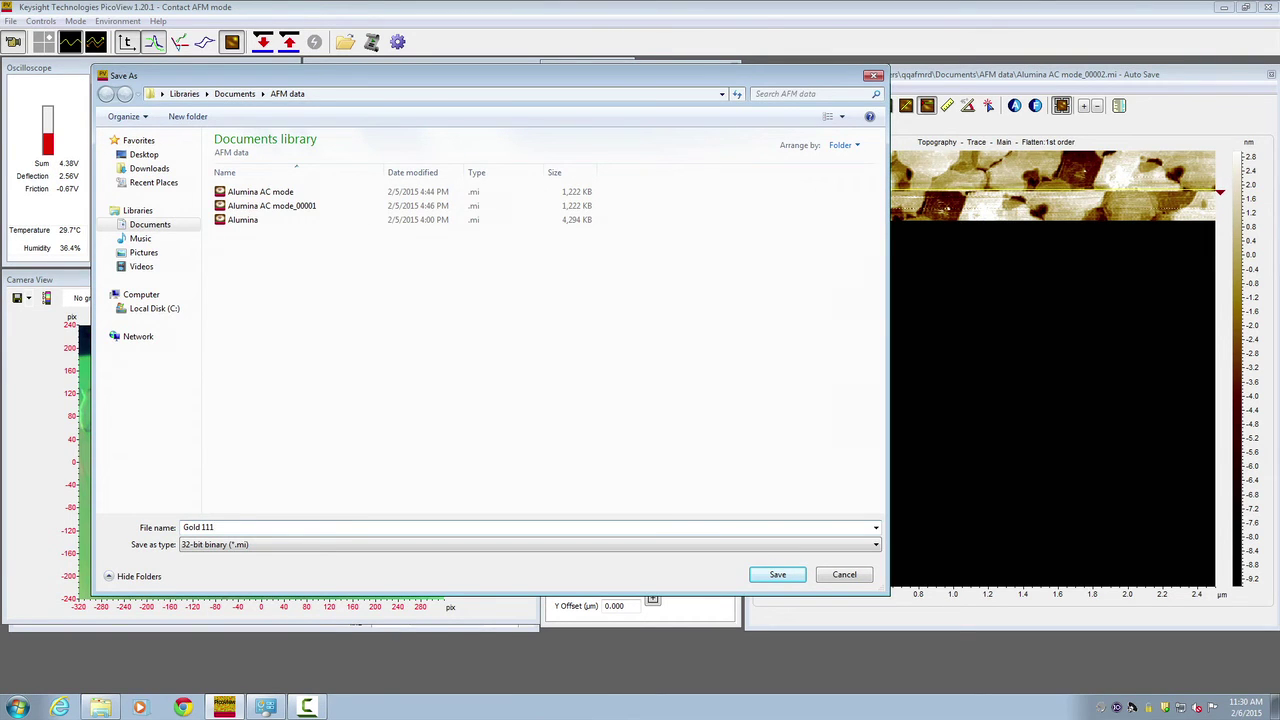
{"action": "type", "text": " film on mica"}
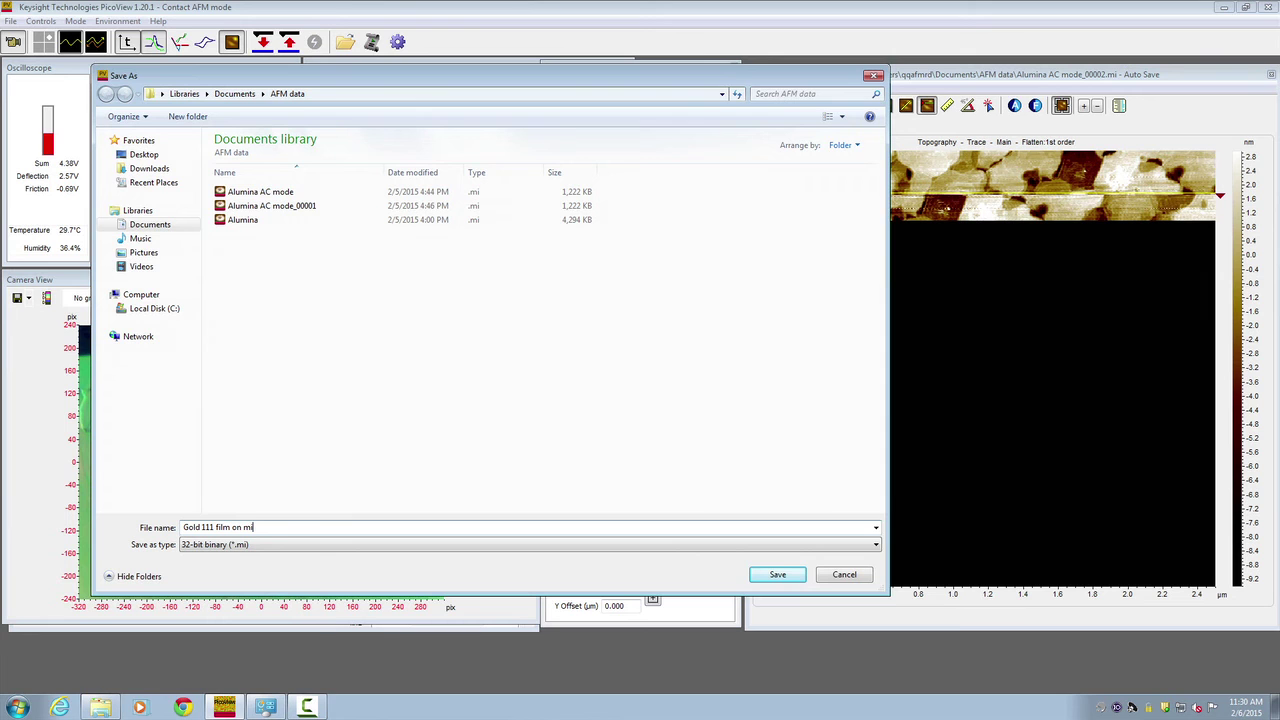
{"action": "left_click", "coordinate": [776, 576]}
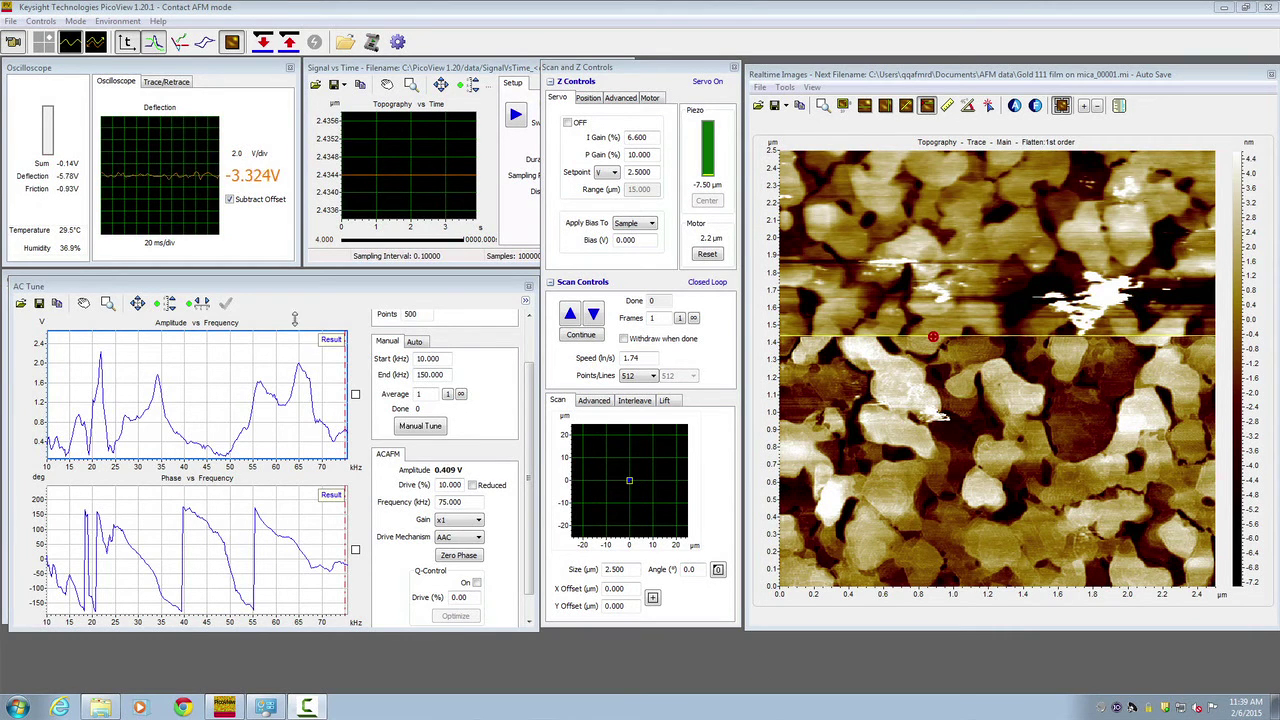
Switch to ACAFM mode and run a manual tune, stopping at 21.666 kHz
{"action": "left_click", "coordinate": [77, 22]}
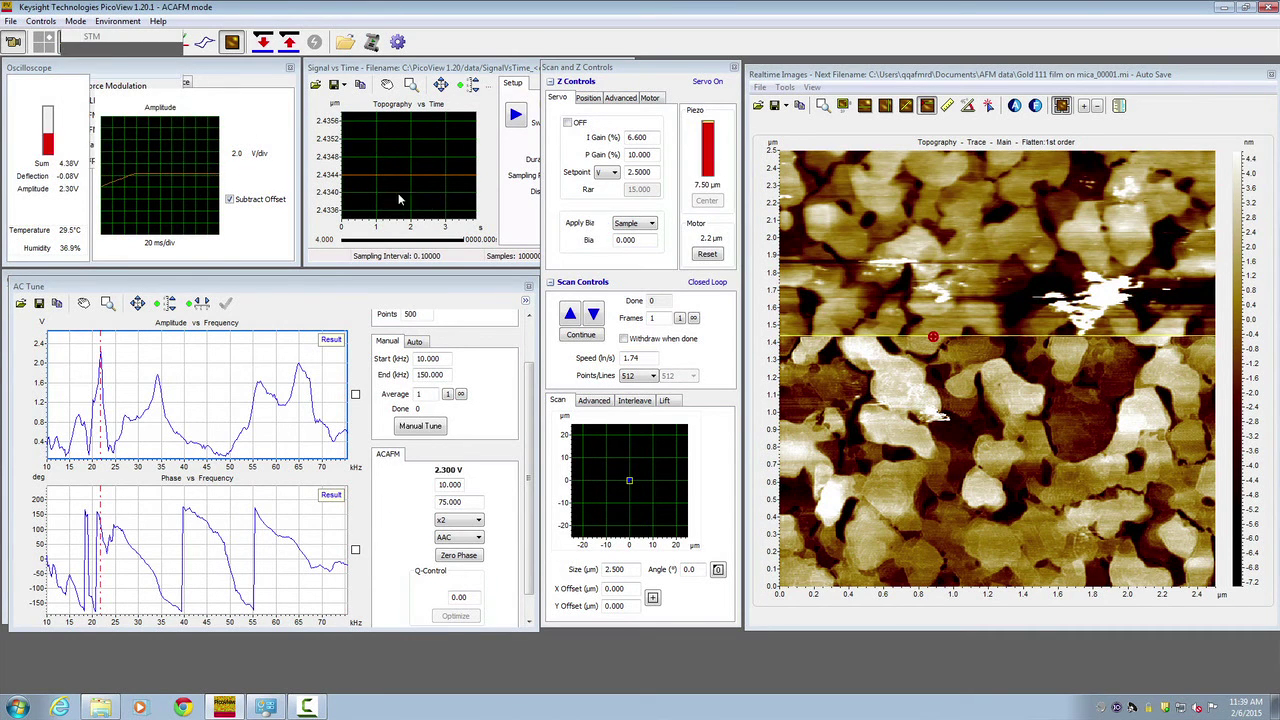
{"action": "left_click", "coordinate": [656, 172]}
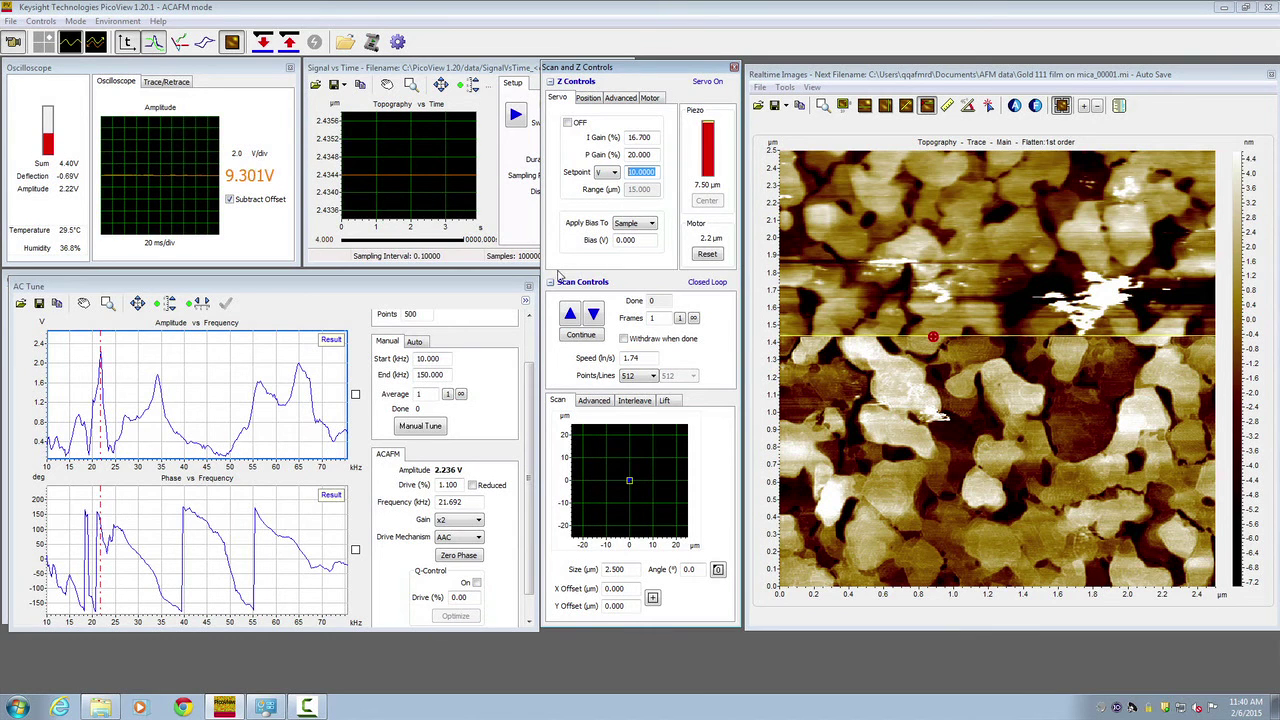
{"action": "left_click", "coordinate": [414, 428]}
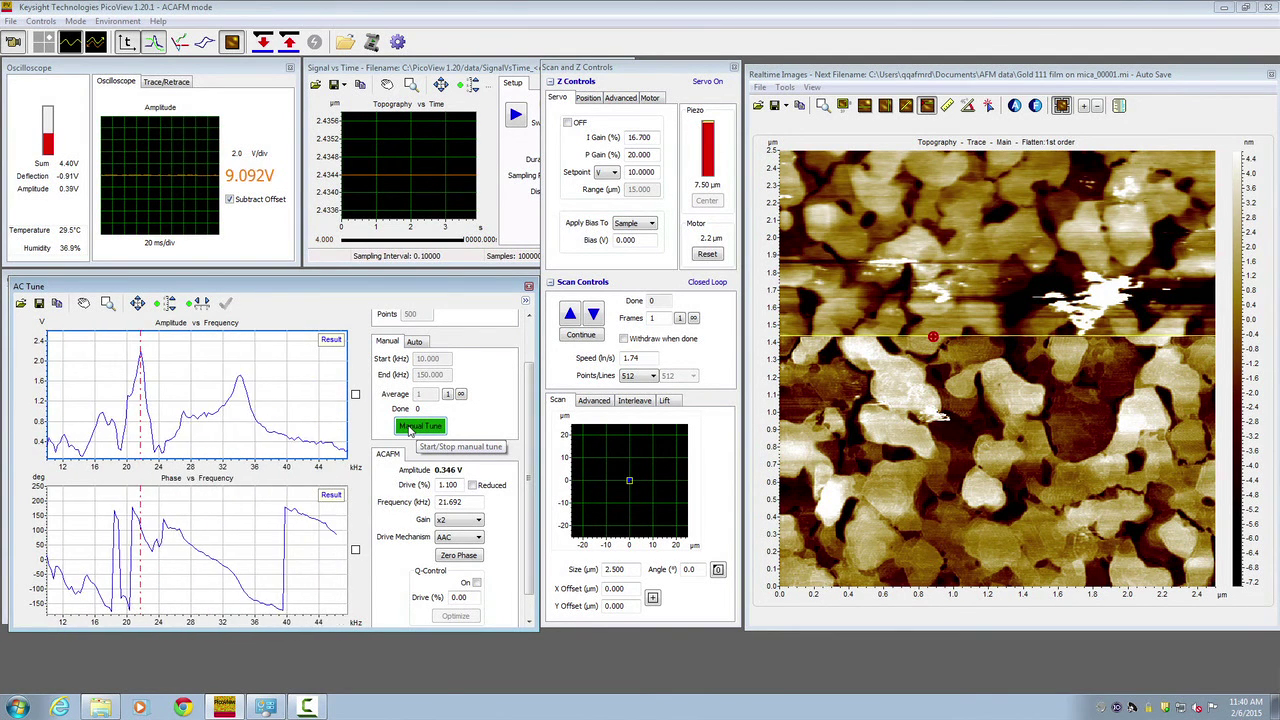
{"action": "left_click", "coordinate": [409, 430]}
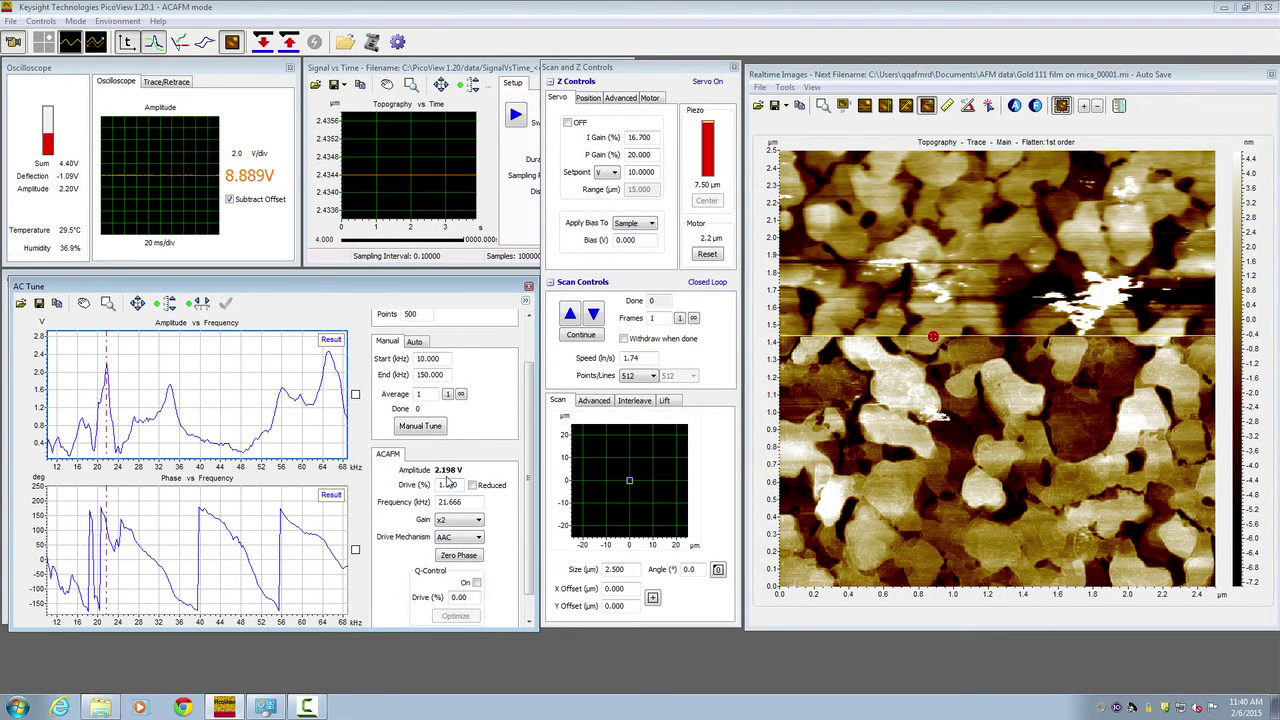
Lower the AC setpoint stepwise (1.5, 1.4, 1.09 V) to engage, then start a downward scan
{"action": "double_click", "coordinate": [640, 172]}
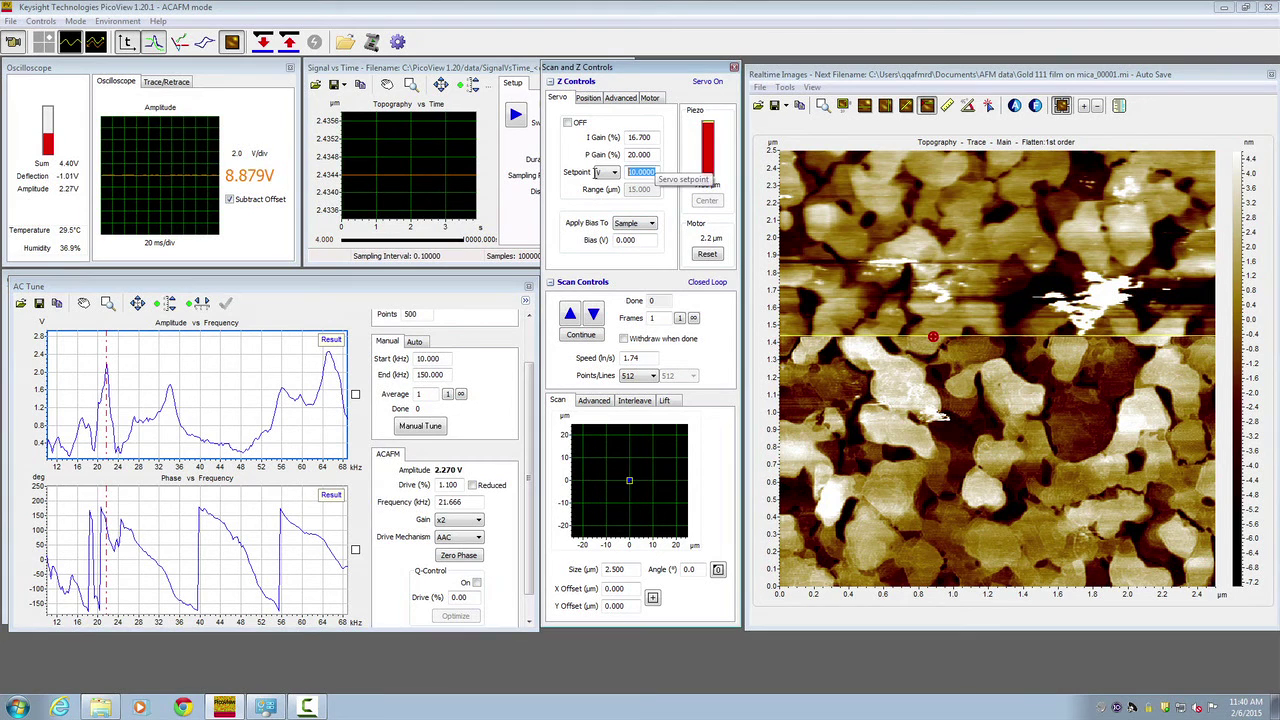
{"action": "type", "text": "1.5"}
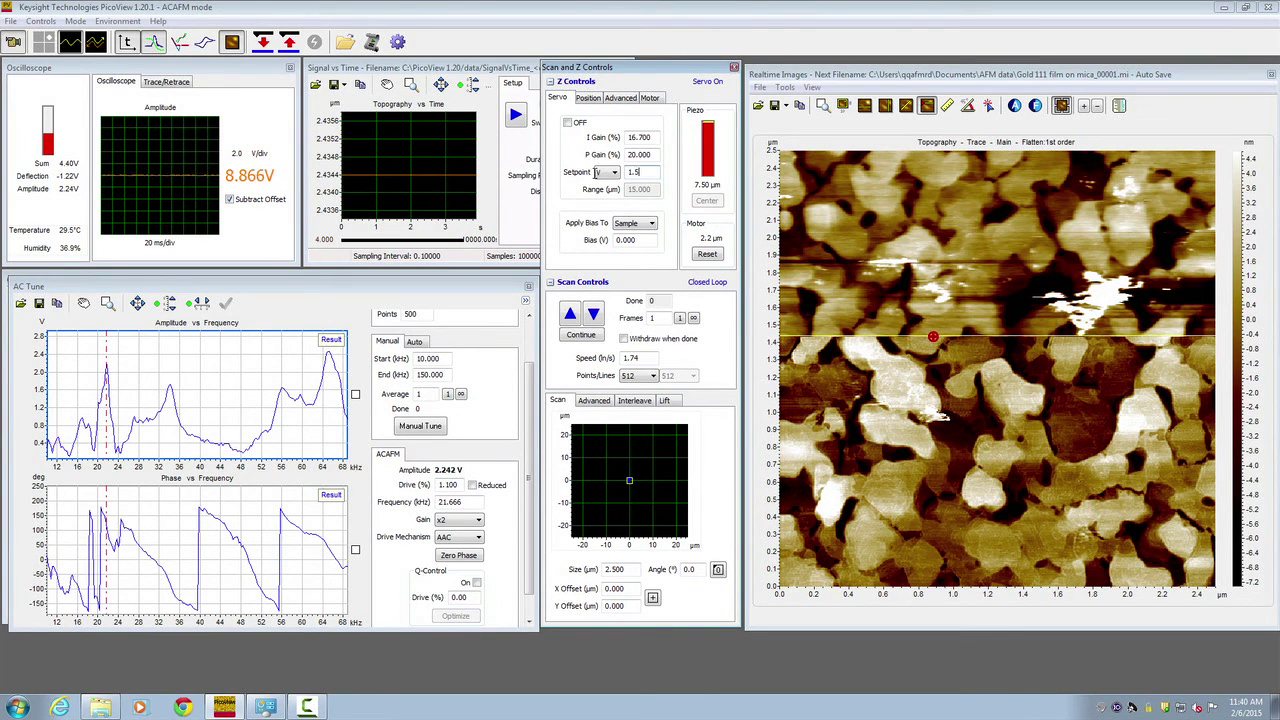
{"action": "key", "text": "Return"}
{"action": "type", "text": "1.4300"}
{"action": "key", "text": "Return"}
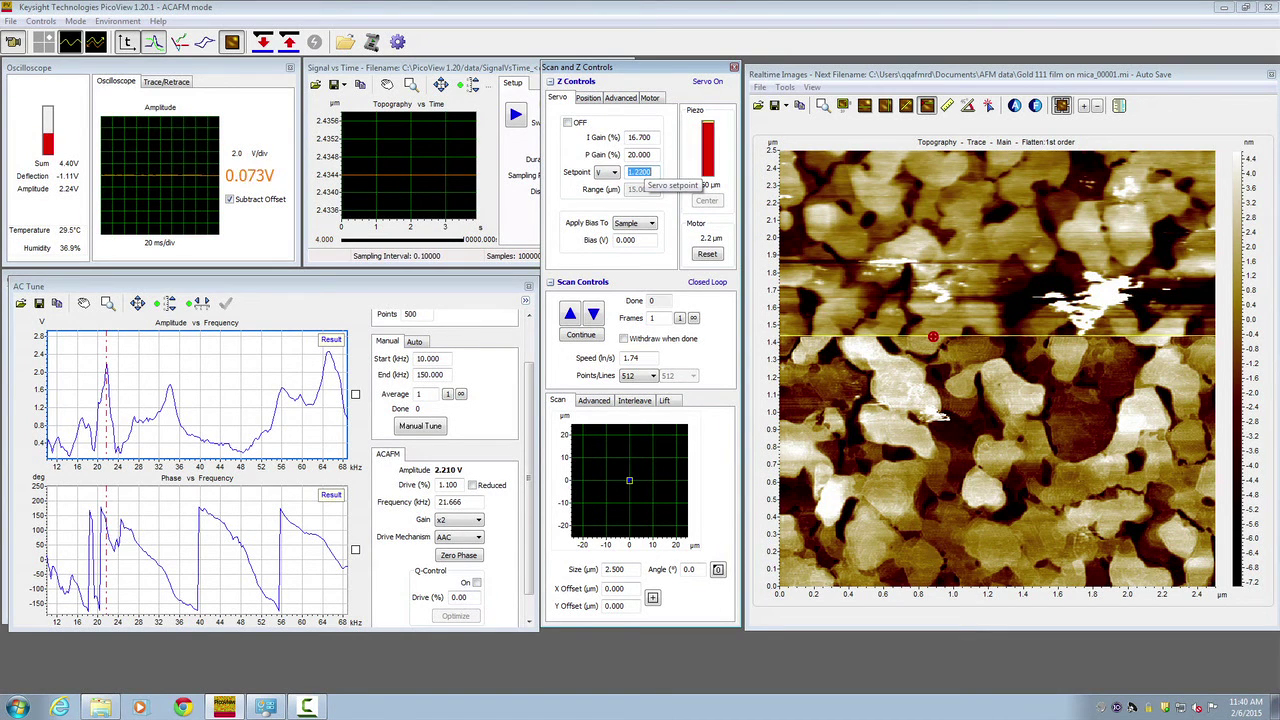
{"action": "type", "text": "1.09"}
{"action": "key", "text": "Return"}
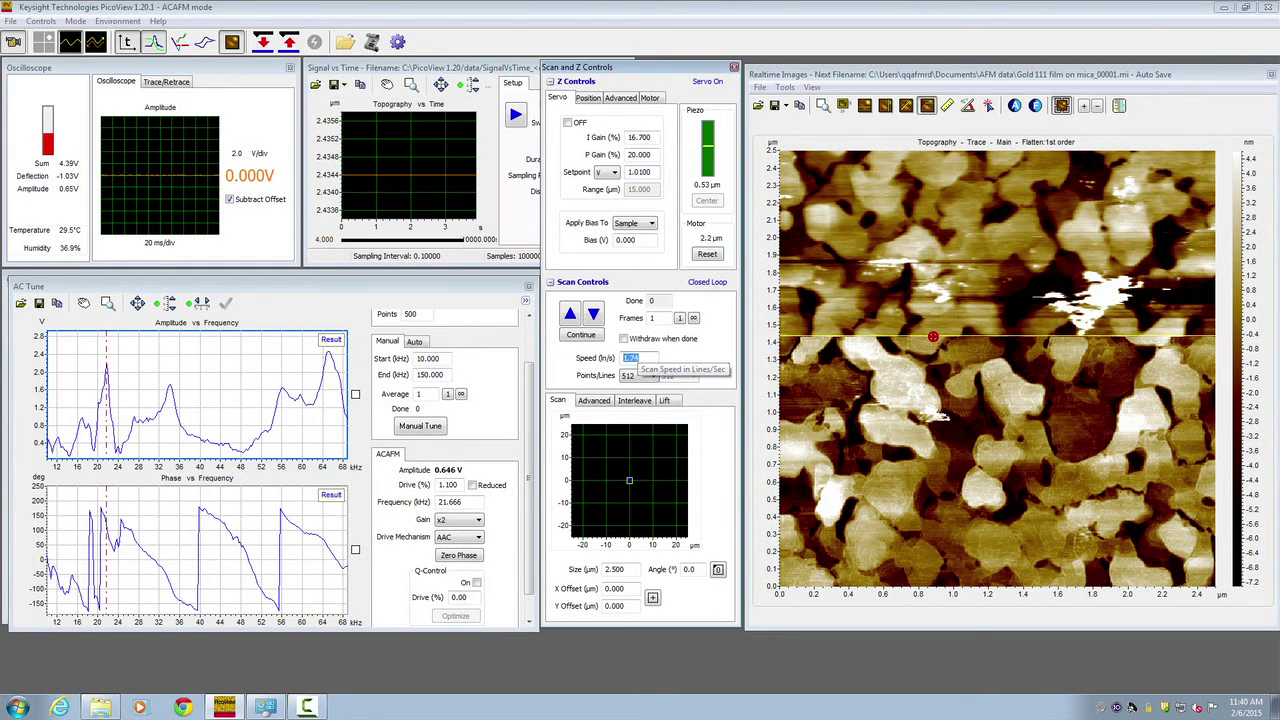
{"action": "left_click", "coordinate": [593, 314]}
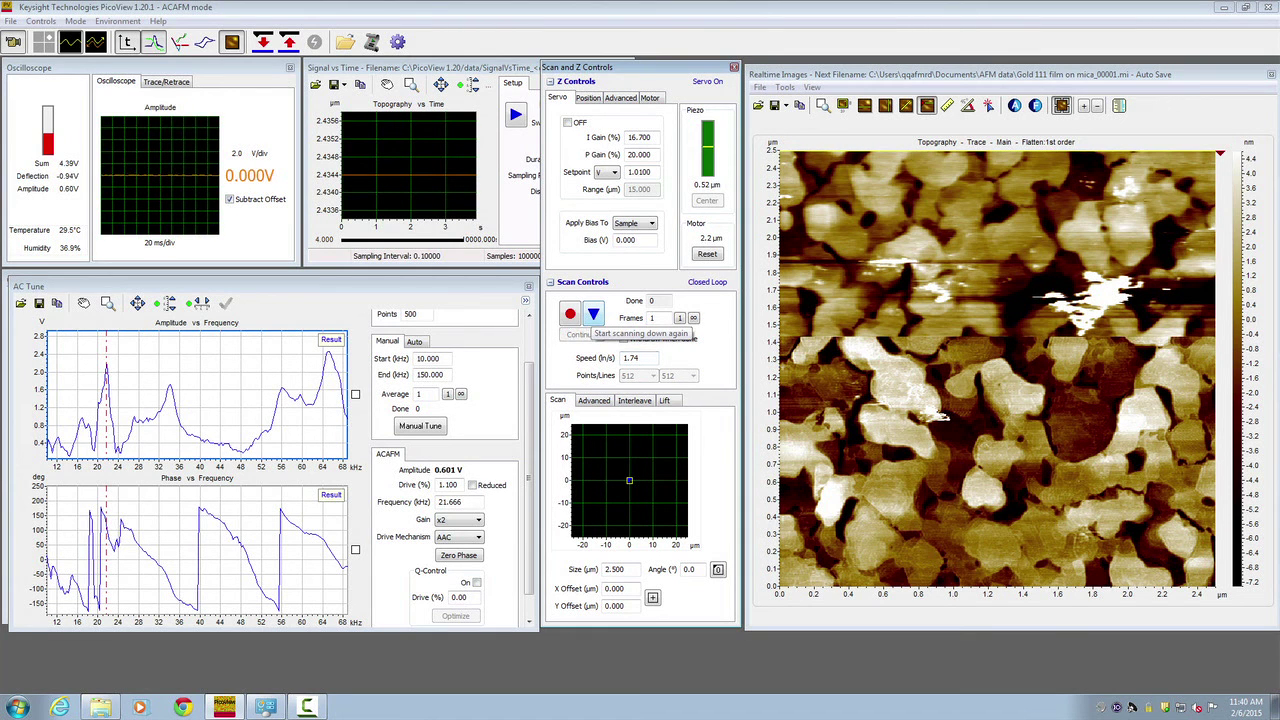